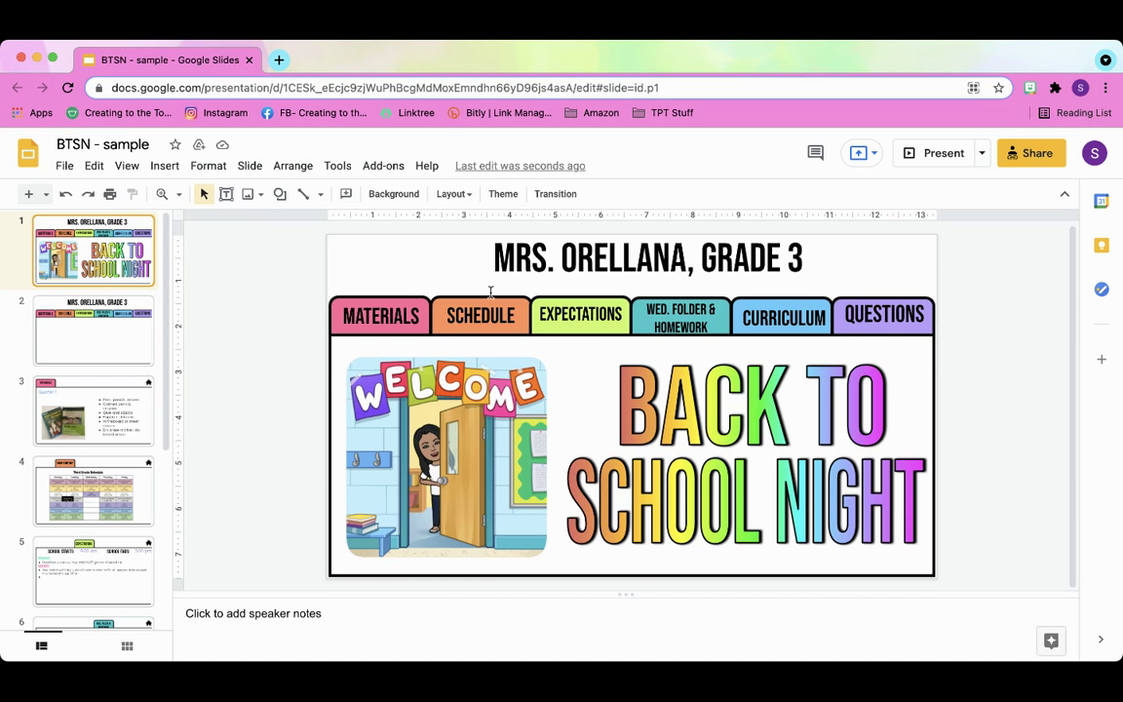
# - Compare the title slide with slide 2, ending on slide 2 with its six section tabs
pyautogui.click(129, 345)
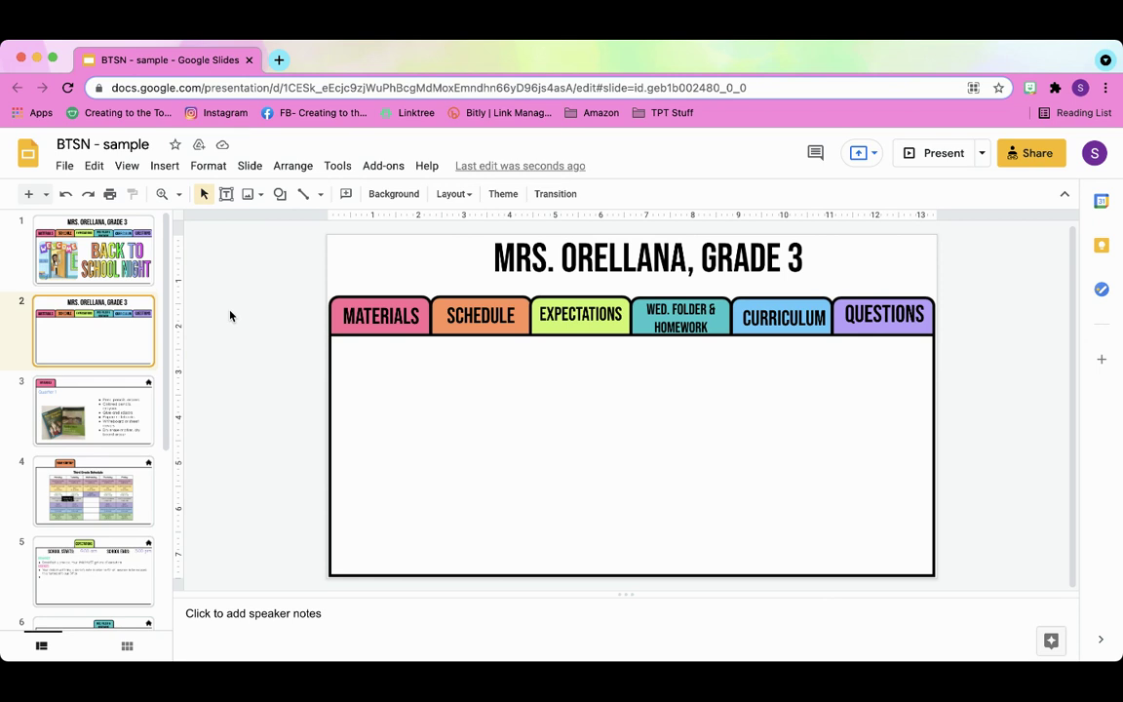
pyautogui.click(102, 243)
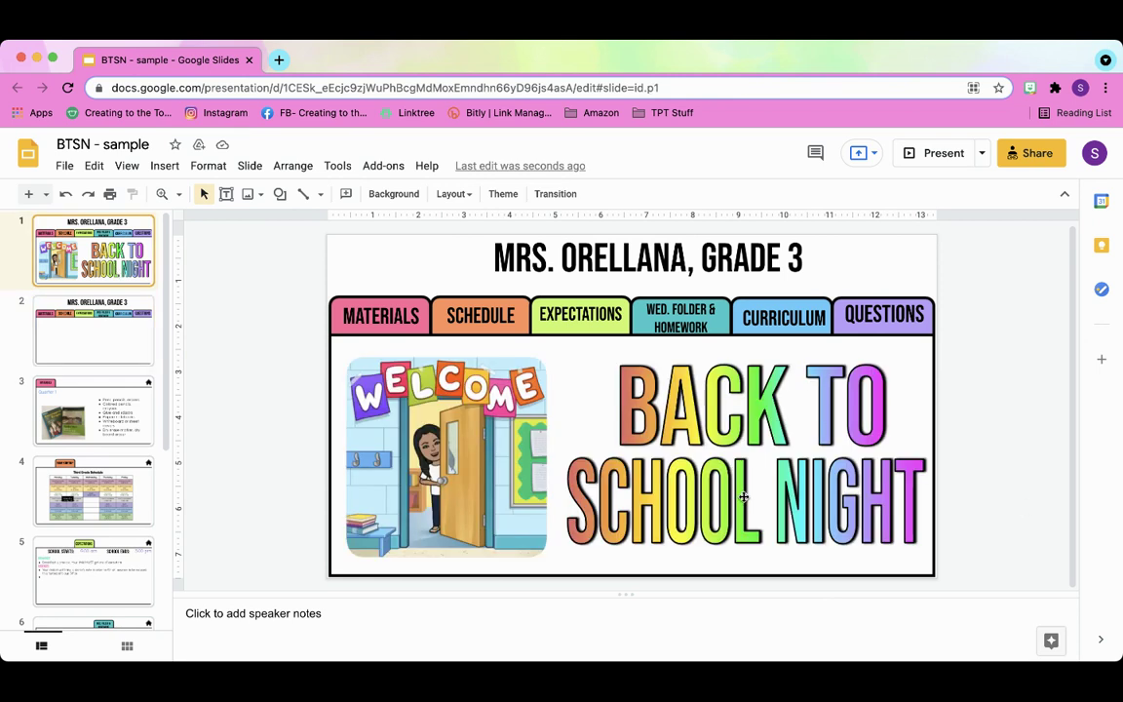
pyautogui.click(98, 341)
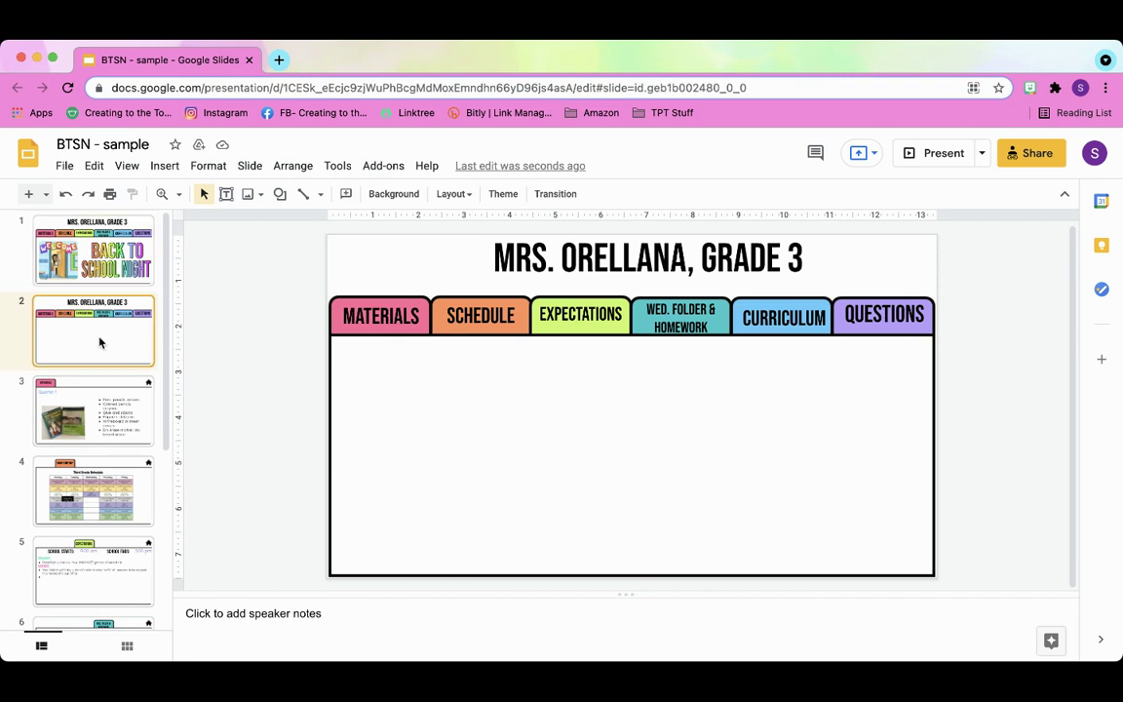
# - Insert word art reading 'Back to' on slide 2, then glance at the title slide
pyautogui.click(167, 168)
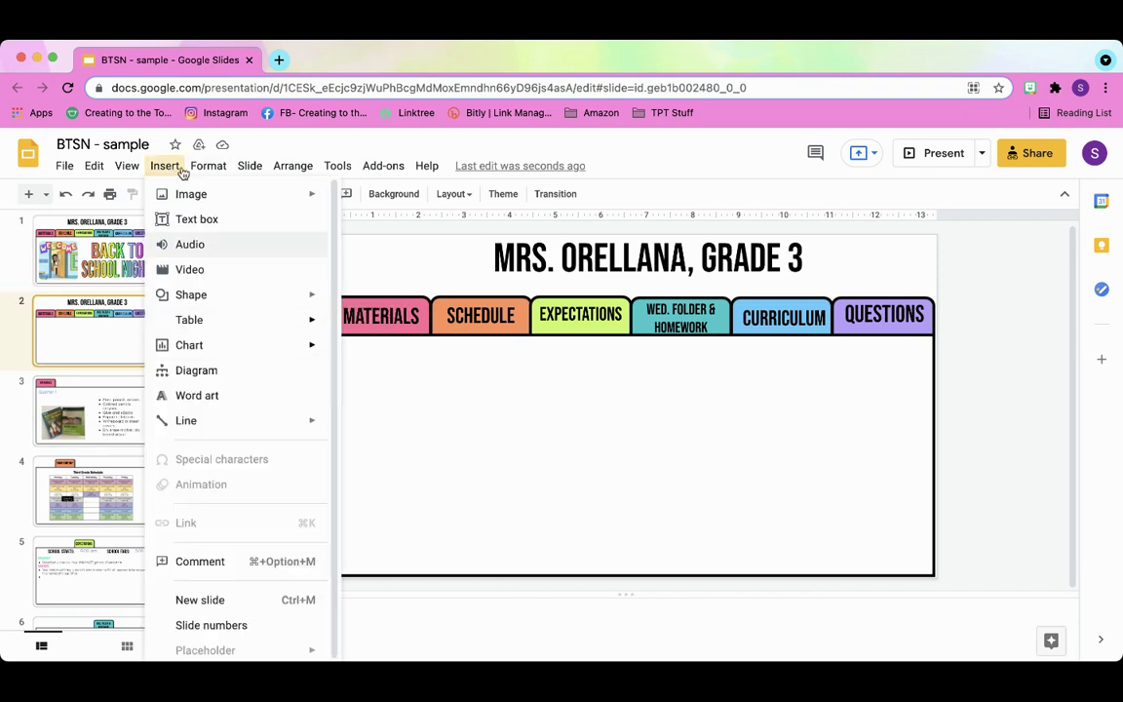
pyautogui.click(204, 395)
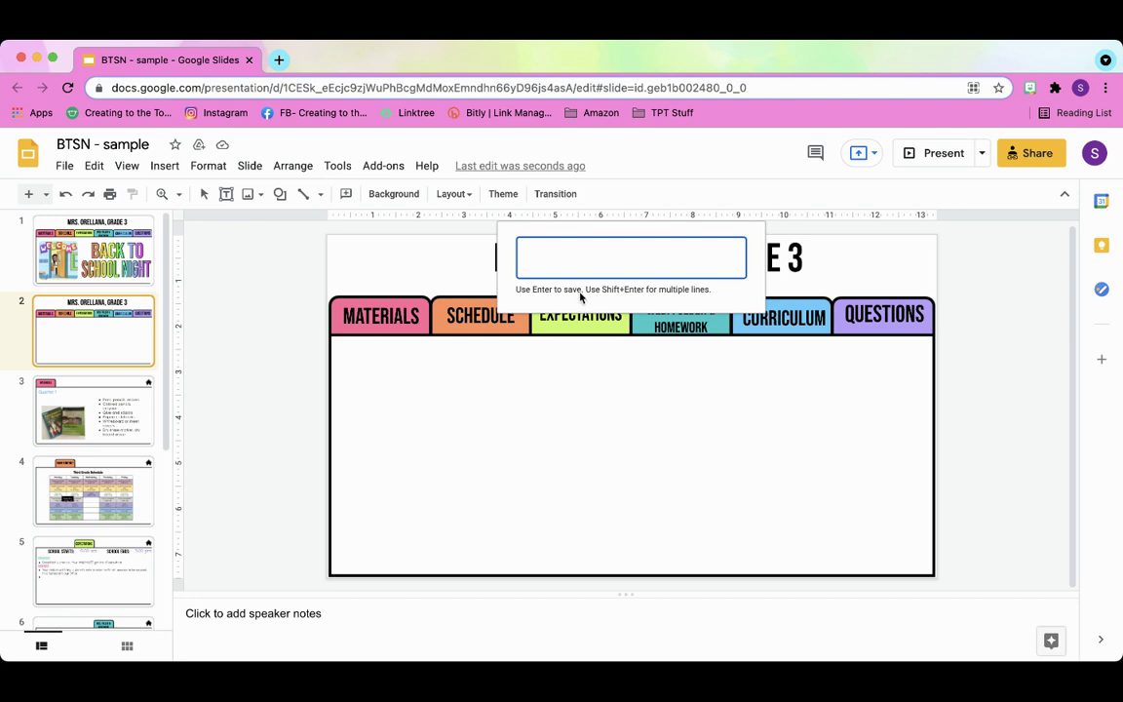
pyautogui.write('Back T')
pyautogui.press('BackSpace')
pyautogui.write('to')
pyautogui.press('Return')
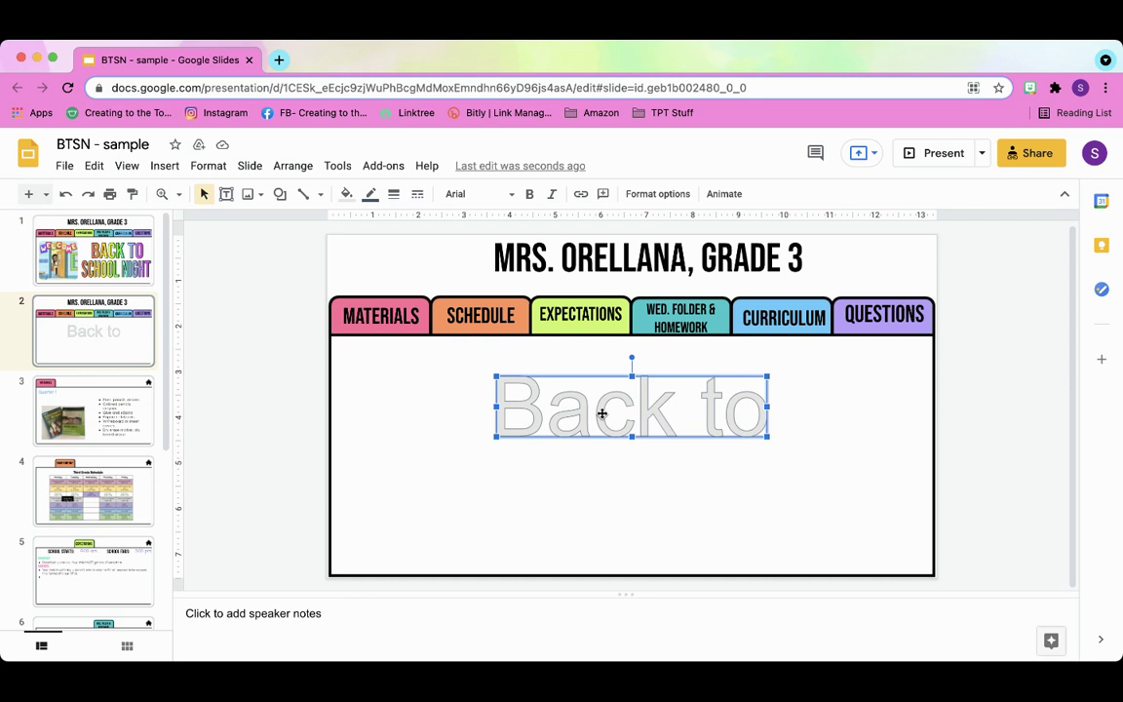
pyautogui.click(96, 247)
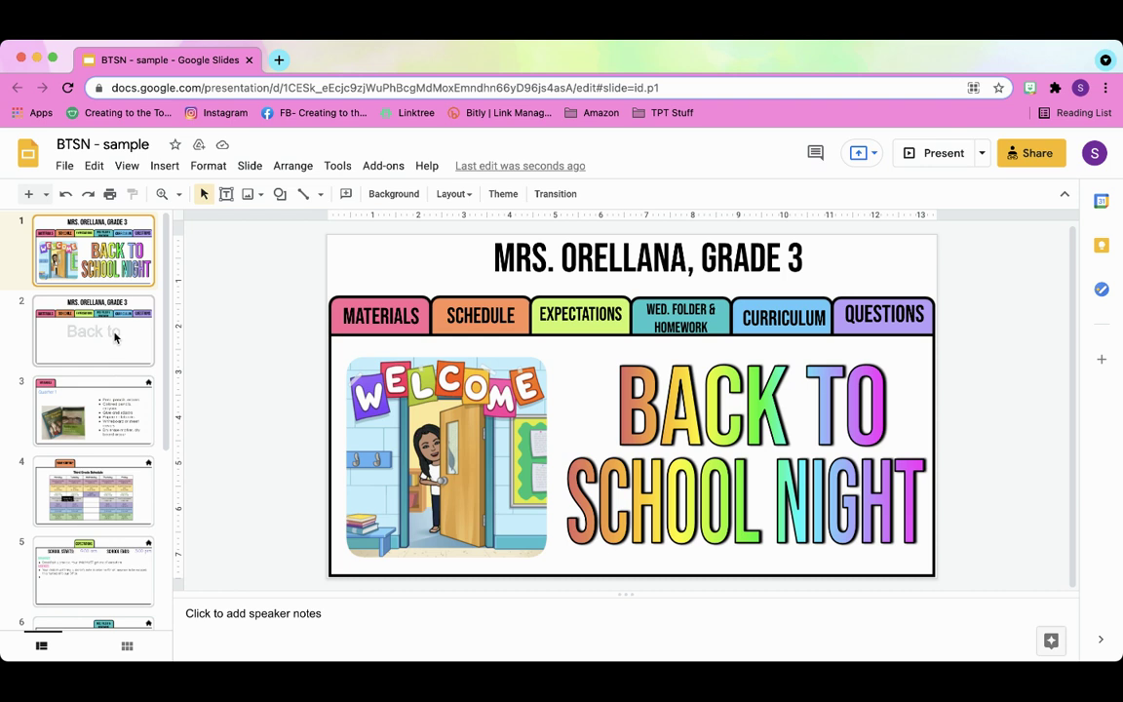
# - Select the 'Back to' word art on slide 2 and start a custom gradient fill
pyautogui.click(114, 336)
pyautogui.click(559, 406)
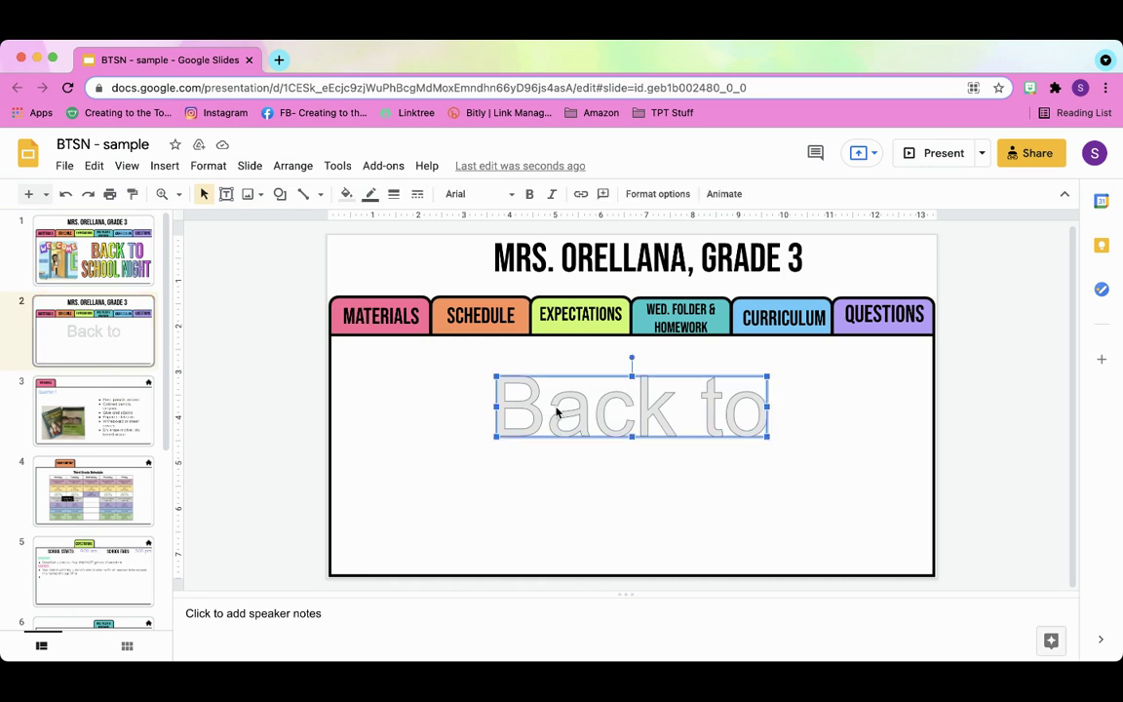
pyautogui.click(346, 195)
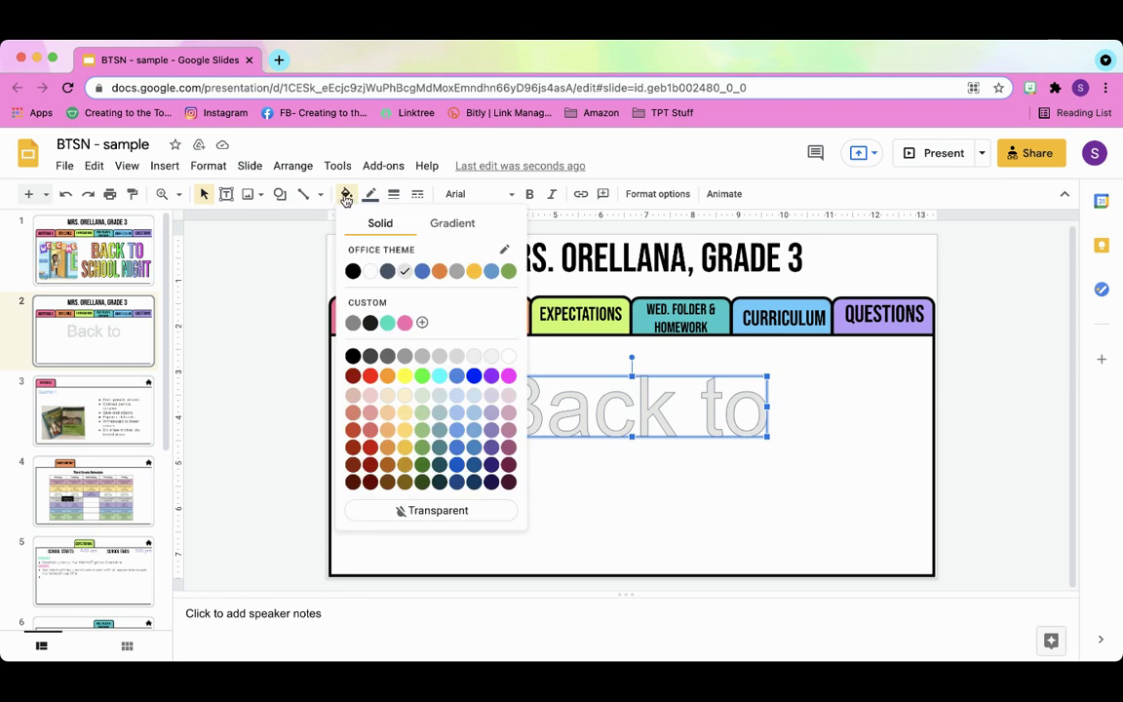
pyautogui.click(460, 225)
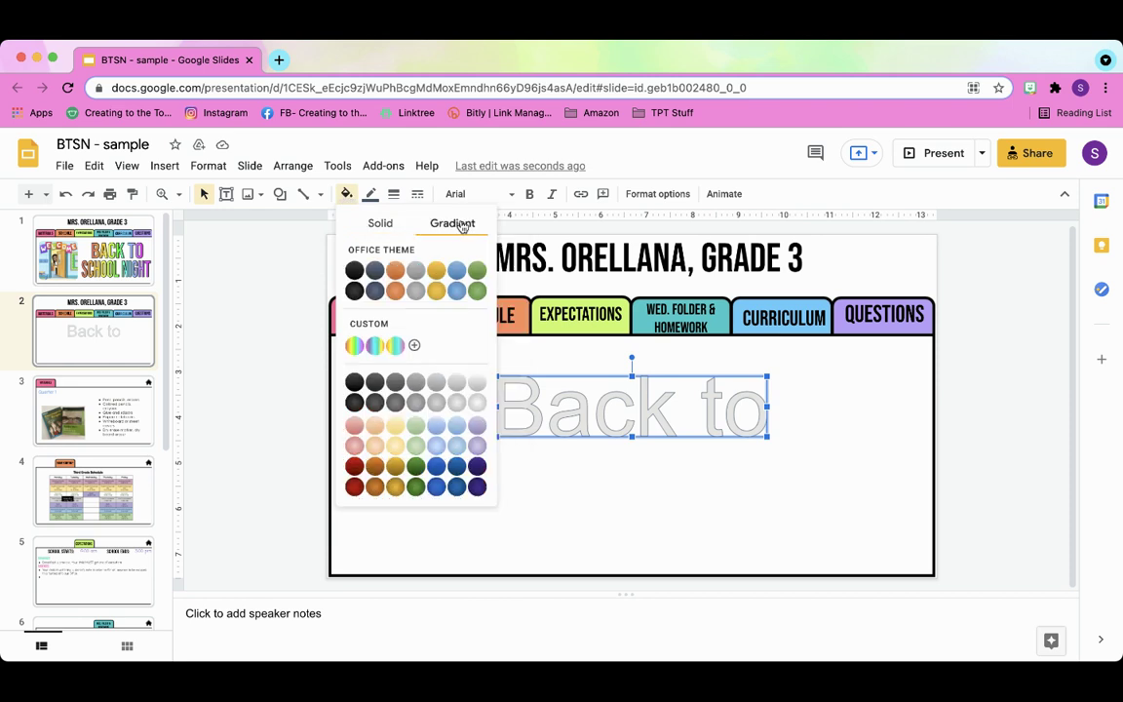
pyautogui.click(414, 347)
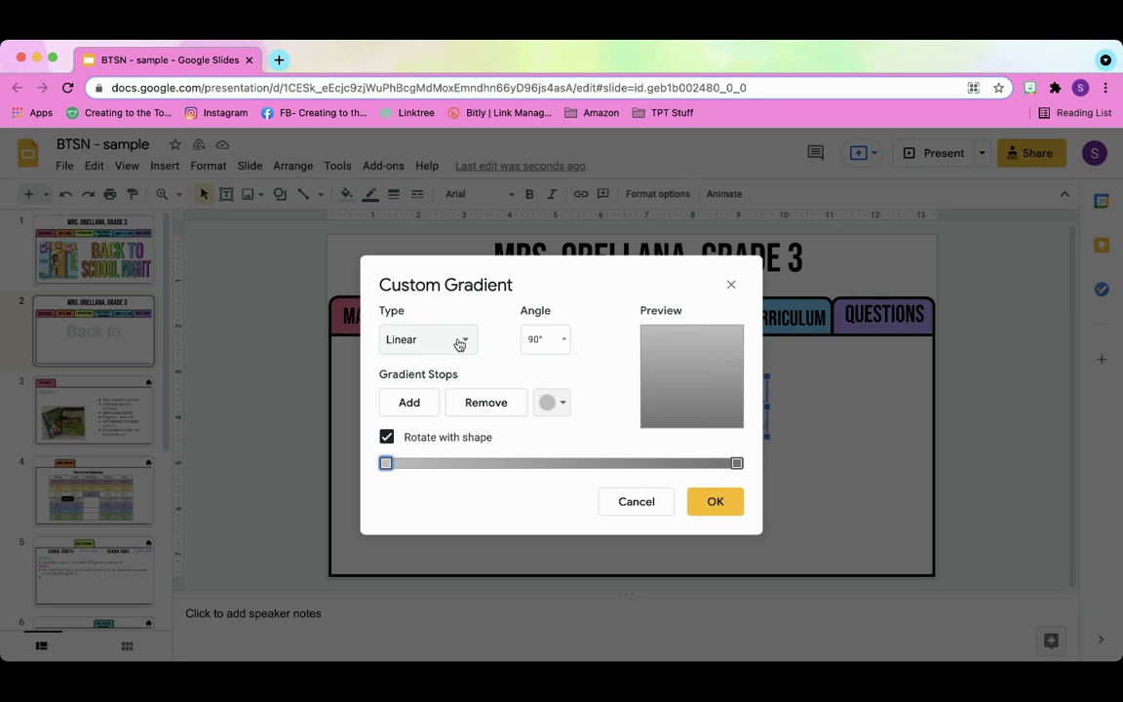
# - Set the custom gradient to Linear at 180° and add one gradient stop
pyautogui.click(563, 339)
pyautogui.click(576, 472)
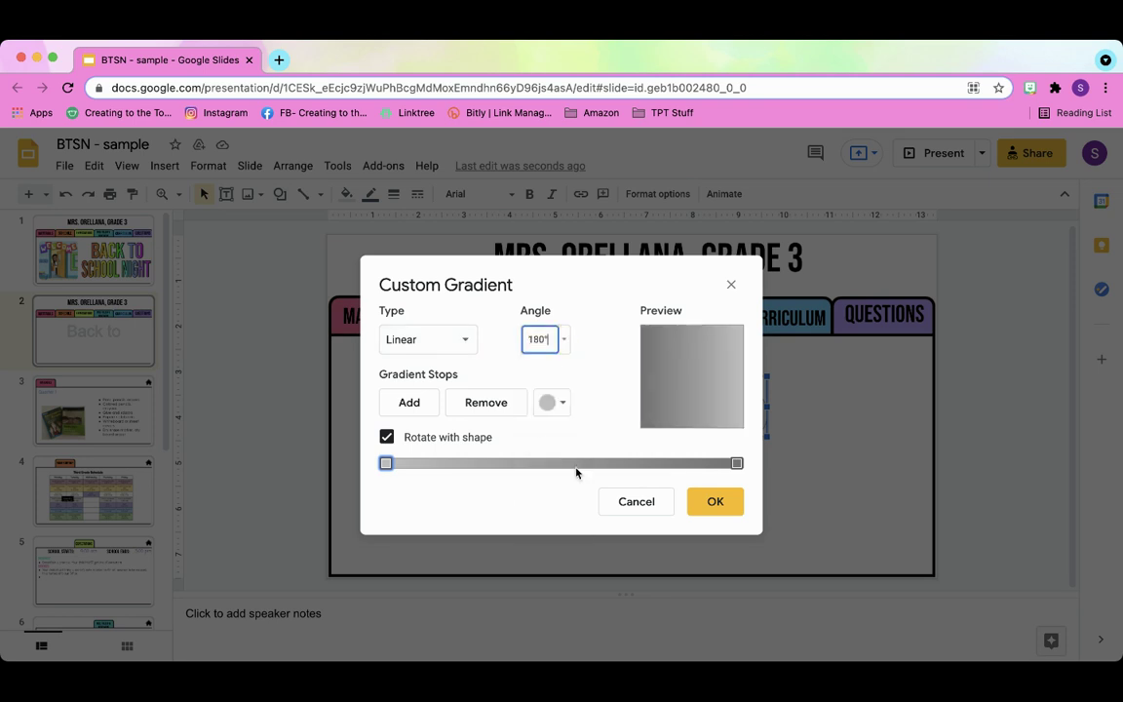
pyautogui.click(465, 343)
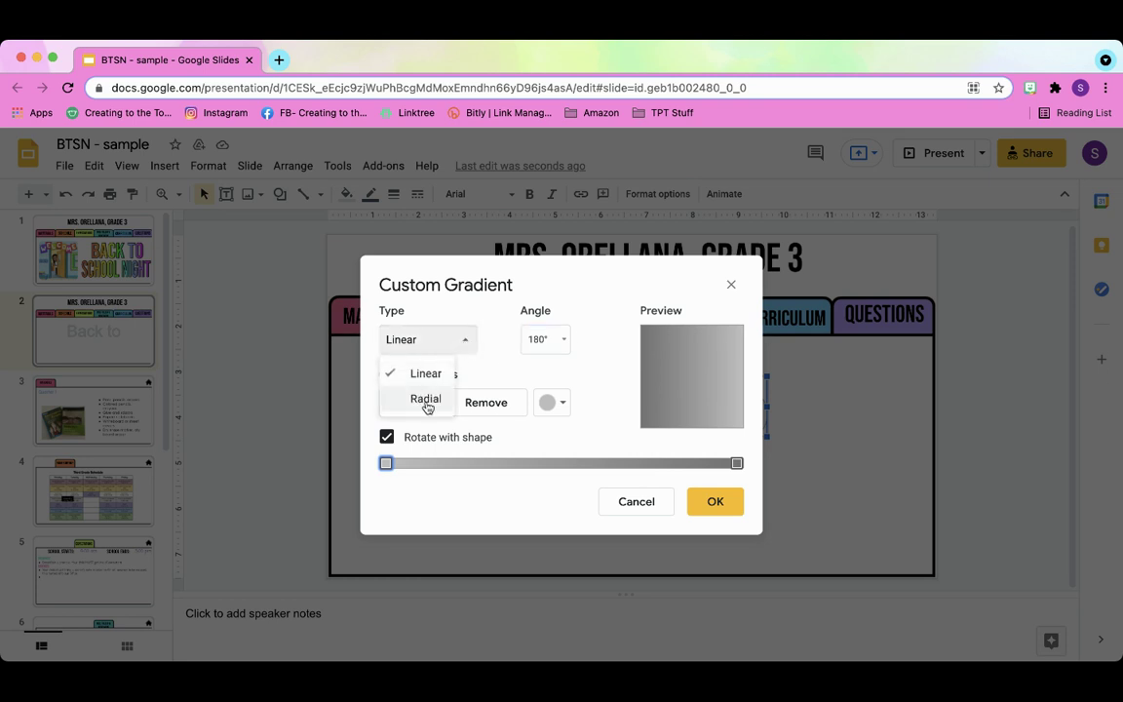
pyautogui.click(569, 337)
pyautogui.click(494, 342)
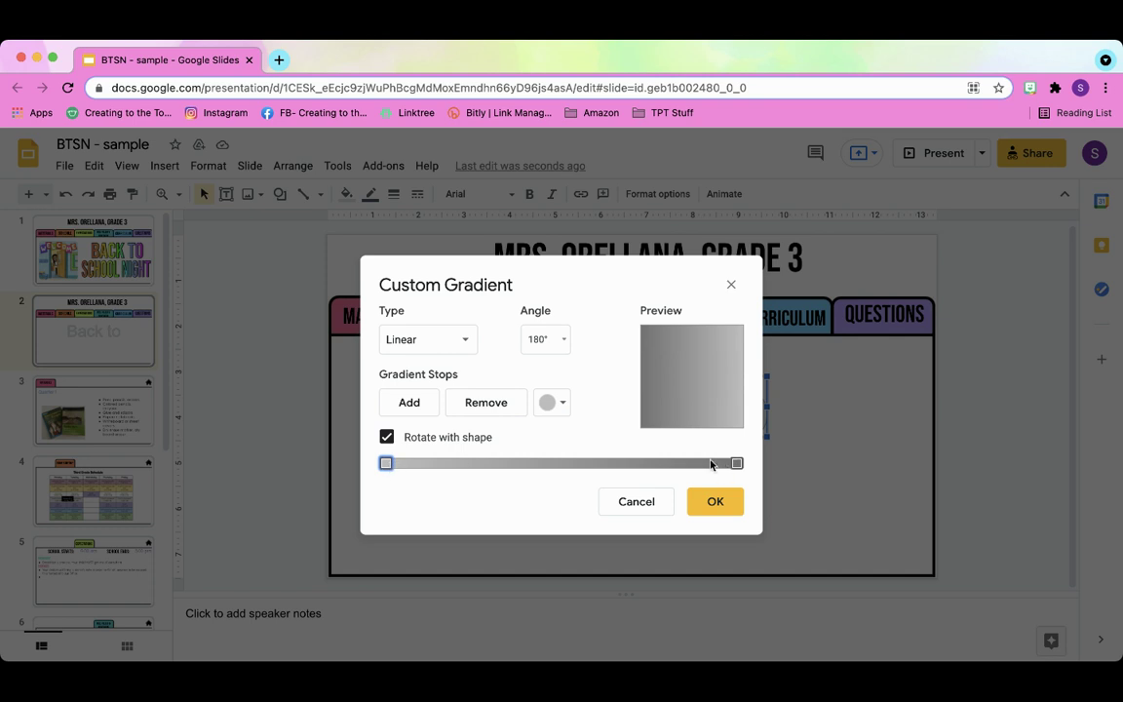
pyautogui.click(410, 405)
# - Add three more gradient stops and drag the four middle stops into even spacing
pyautogui.click(411, 405)
pyautogui.click(410, 405)
pyautogui.click(410, 404)
pyautogui.moveTo(562, 464); pyautogui.dragTo(452, 471)
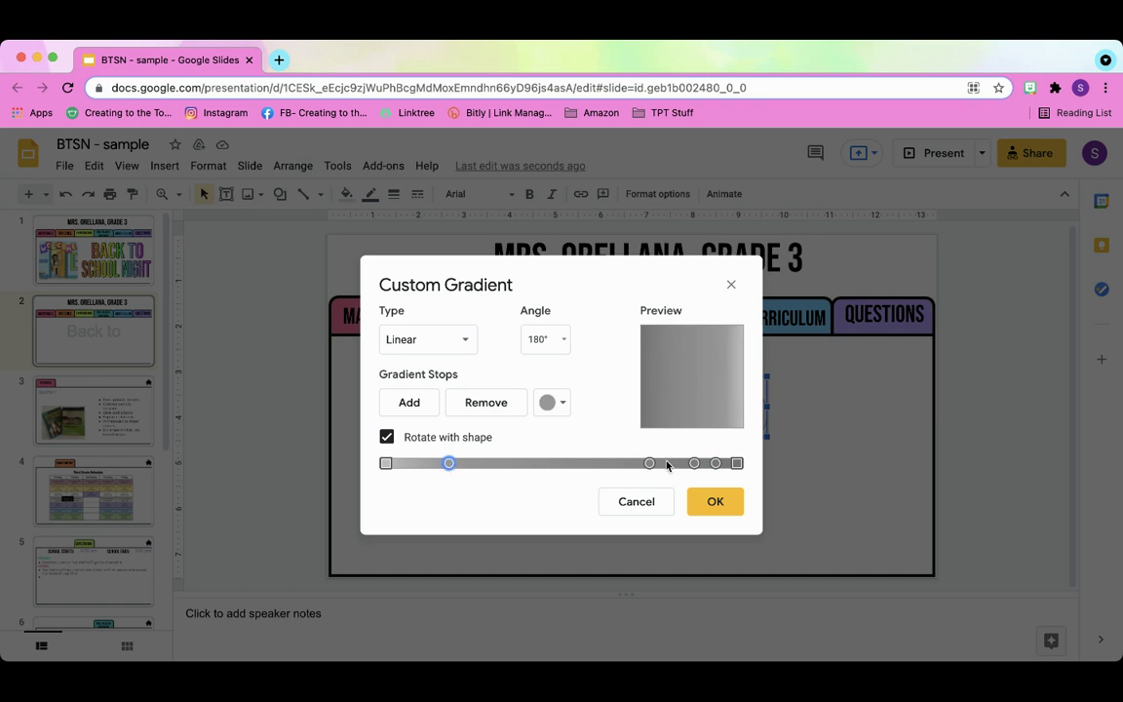
pyautogui.moveTo(649, 464); pyautogui.dragTo(522, 466)
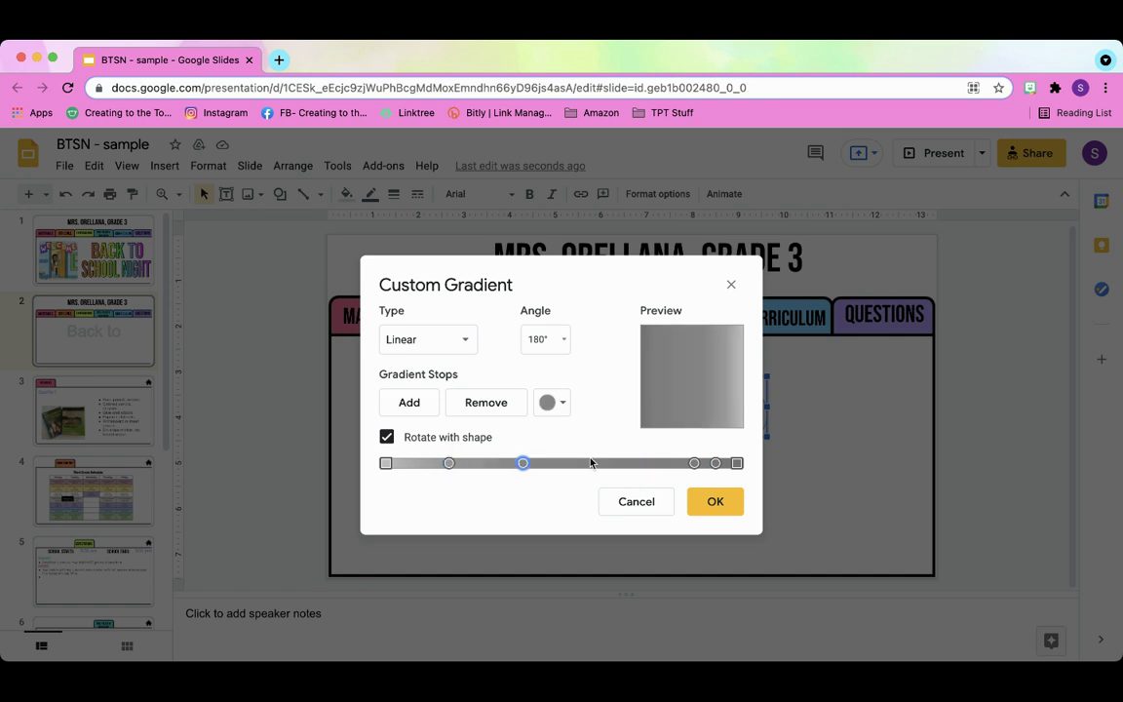
pyautogui.moveTo(693, 465); pyautogui.dragTo(601, 465)
pyautogui.moveTo(711, 466); pyautogui.dragTo(669, 467)
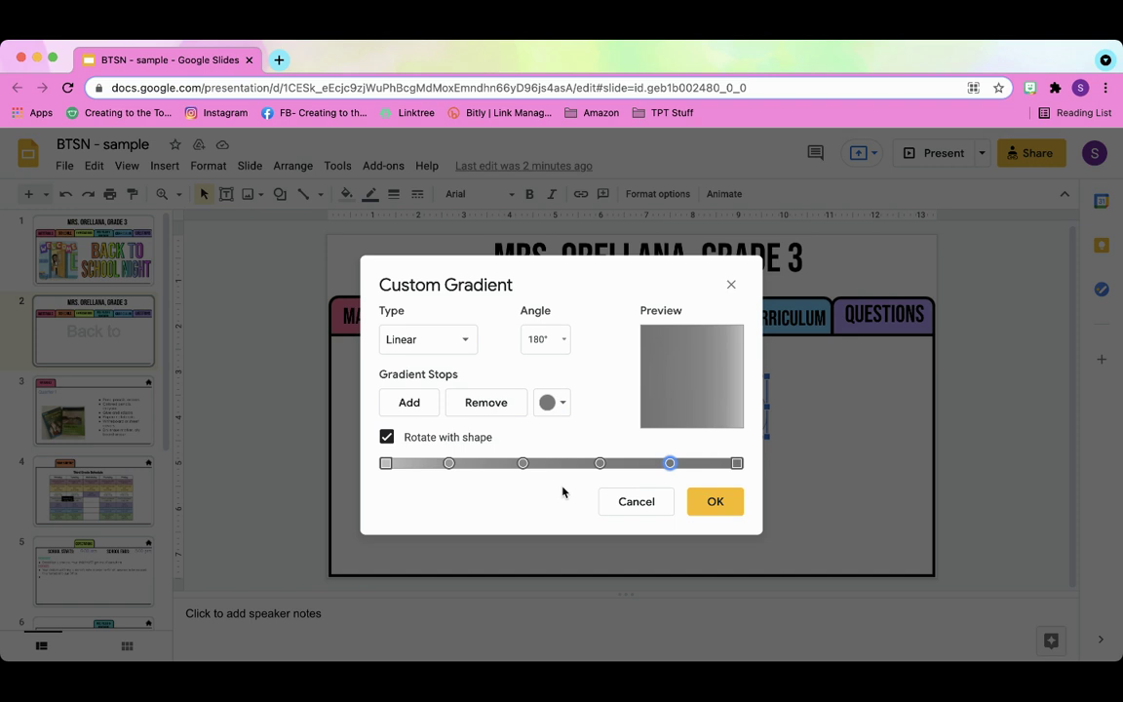
pyautogui.click(386, 464)
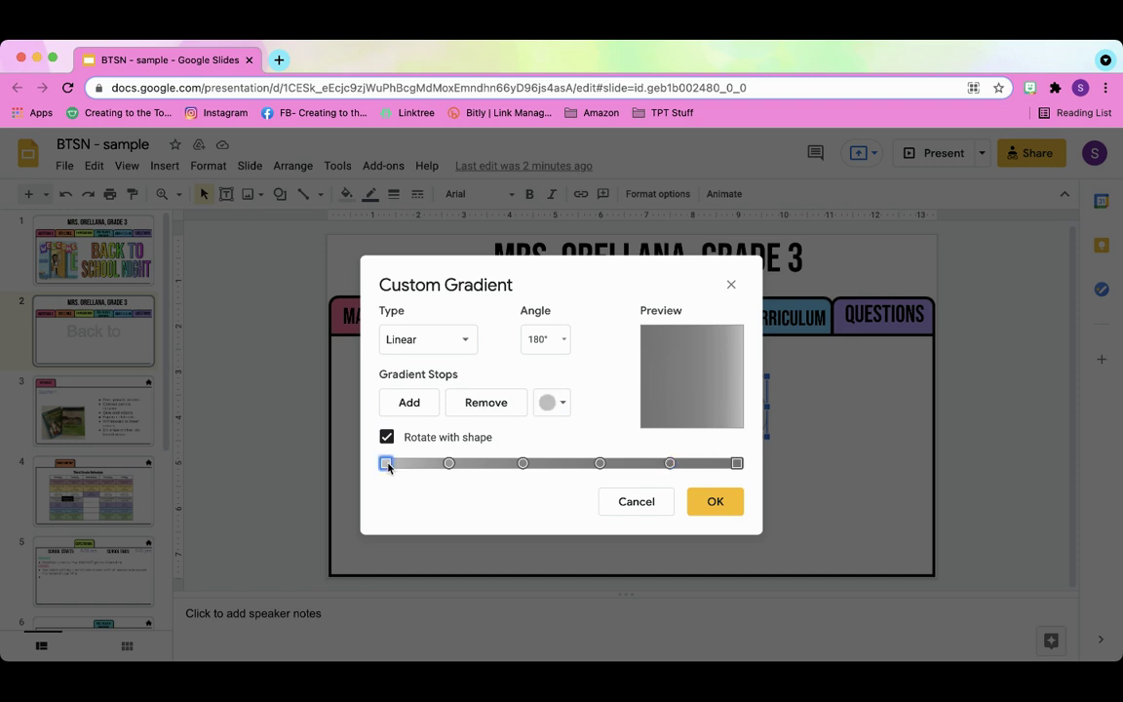
# - Colour the first three gradient stops pink, light lavender and teal
pyautogui.click(558, 403)
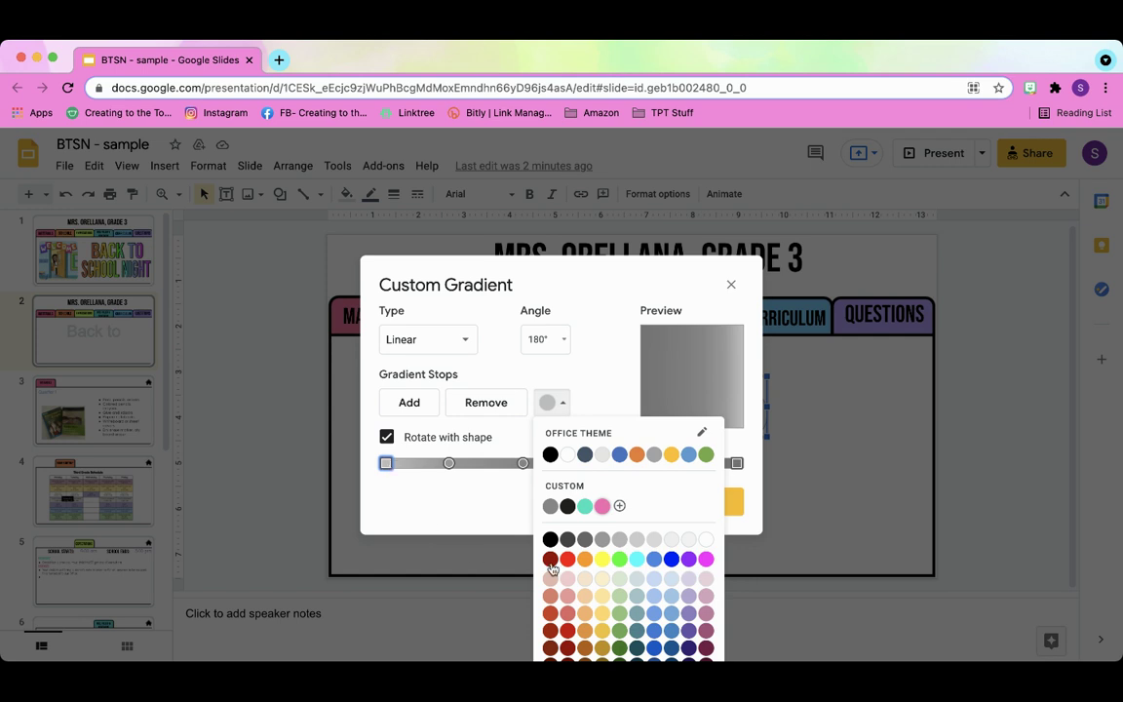
pyautogui.click(603, 506)
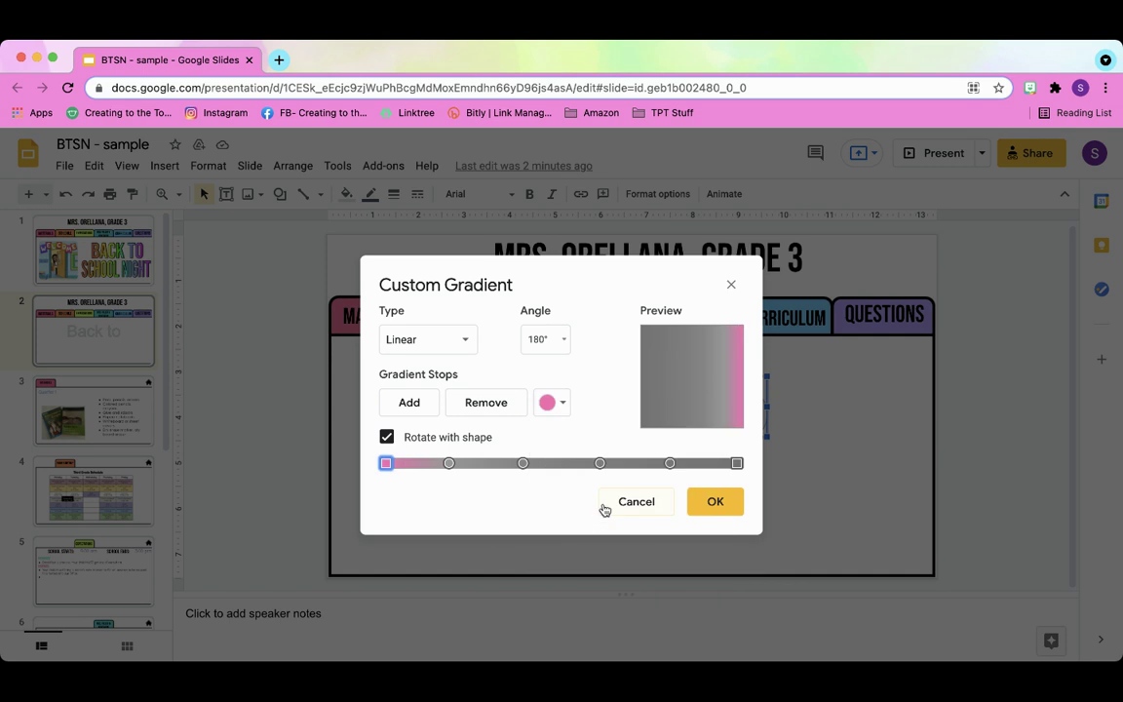
pyautogui.click(448, 463)
pyautogui.click(561, 403)
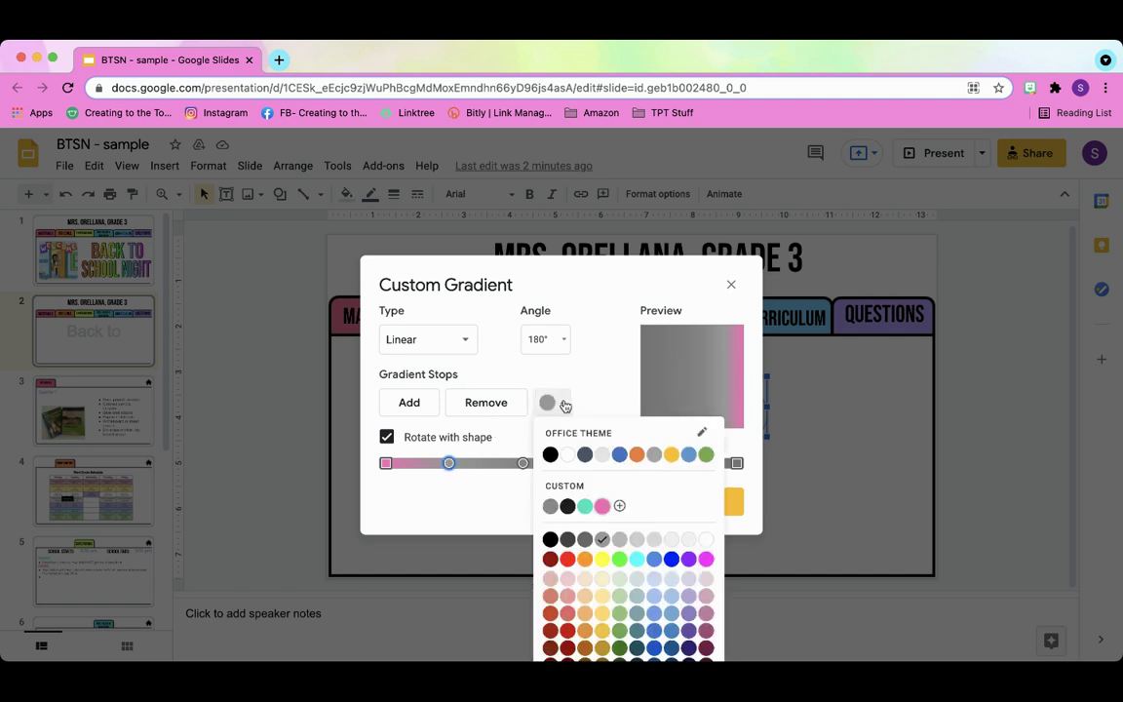
pyautogui.click(691, 596)
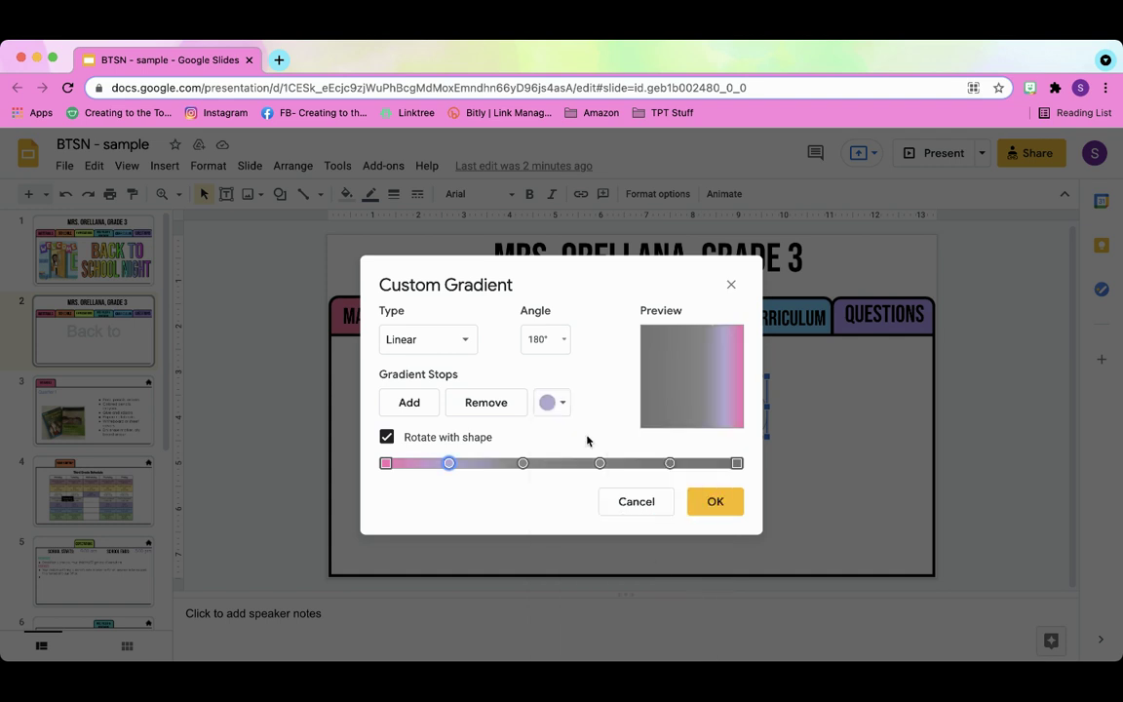
pyautogui.click(523, 464)
pyautogui.click(561, 402)
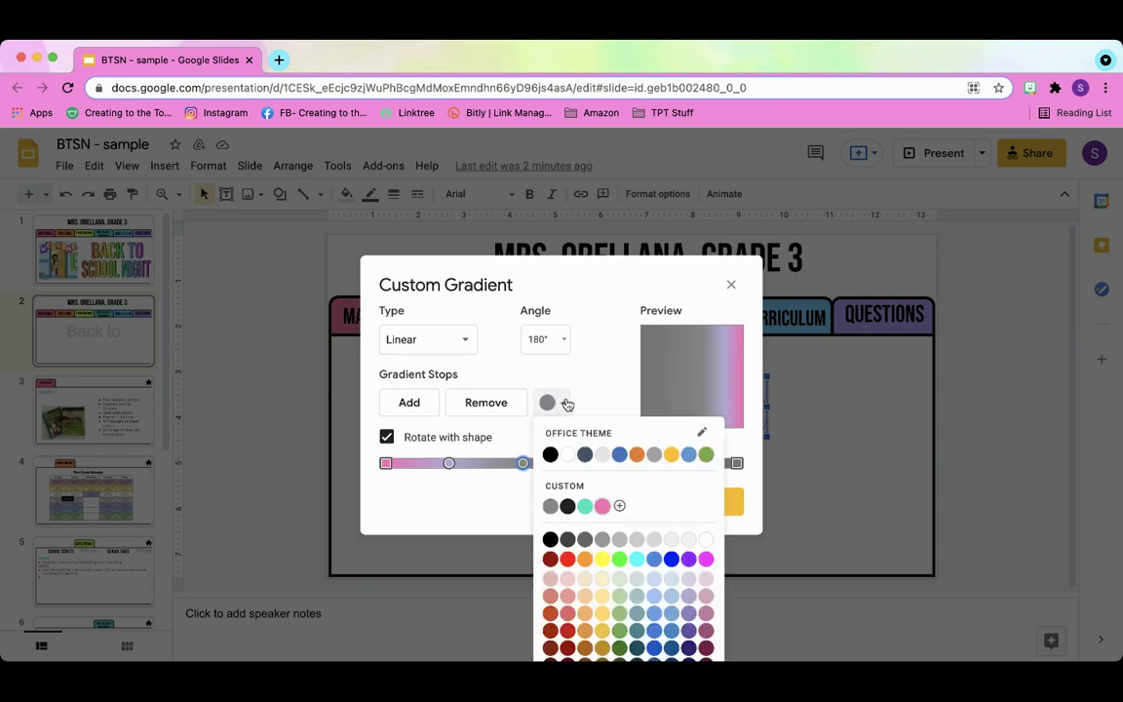
pyautogui.click(586, 506)
# - Colour the fourth gradient stop cyan and the fifth stop bright yellow
pyautogui.click(600, 464)
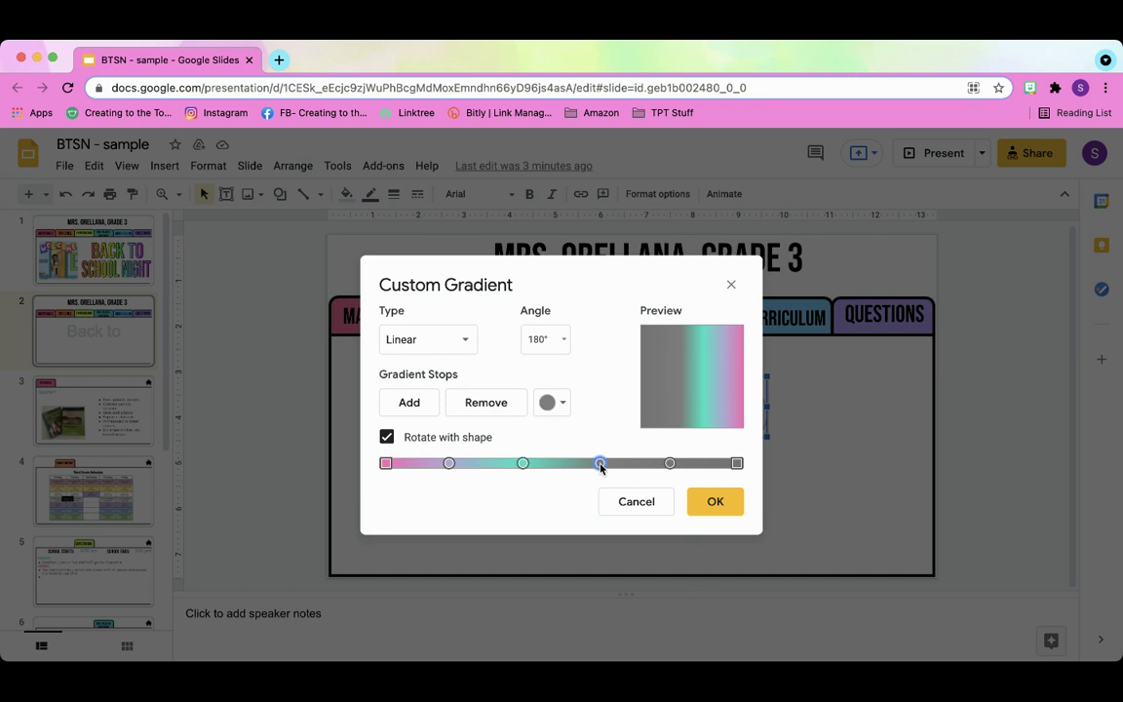
pyautogui.click(563, 404)
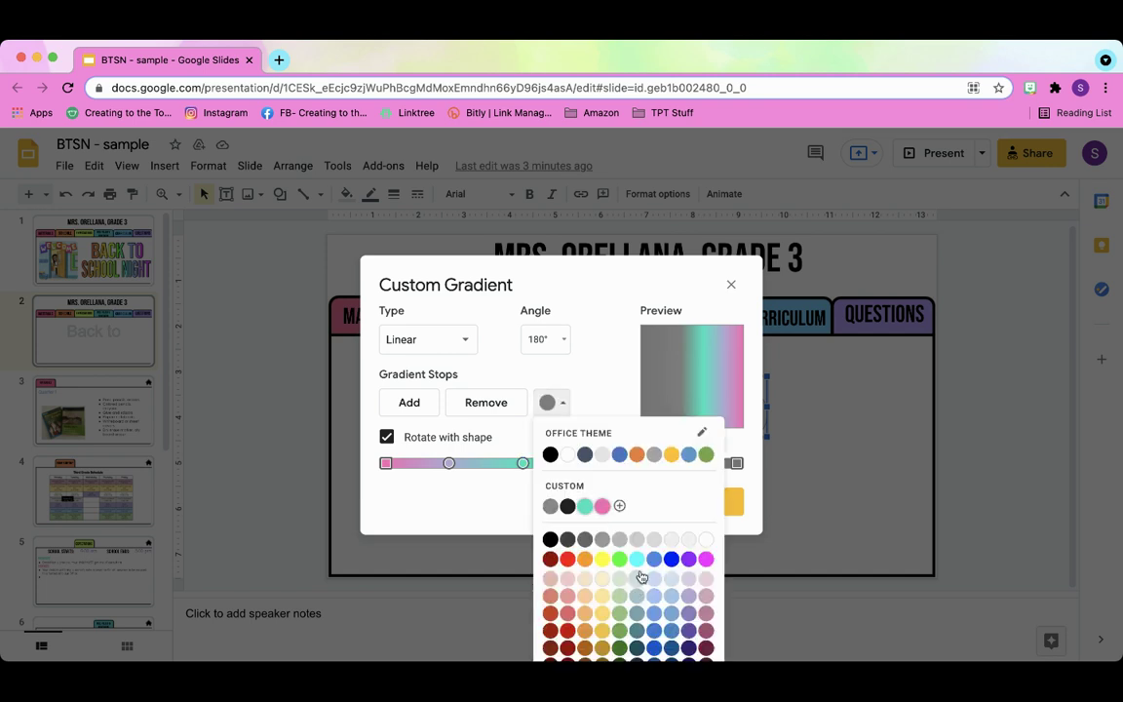
pyautogui.click(573, 538)
pyautogui.click(670, 463)
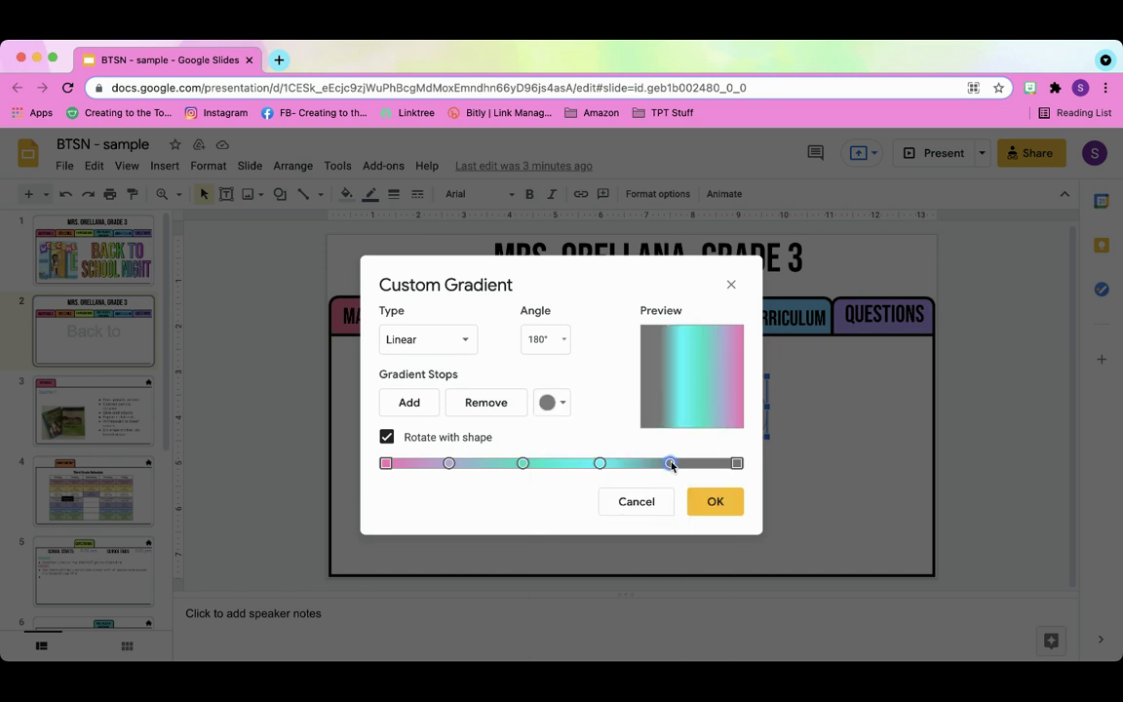
pyautogui.click(561, 405)
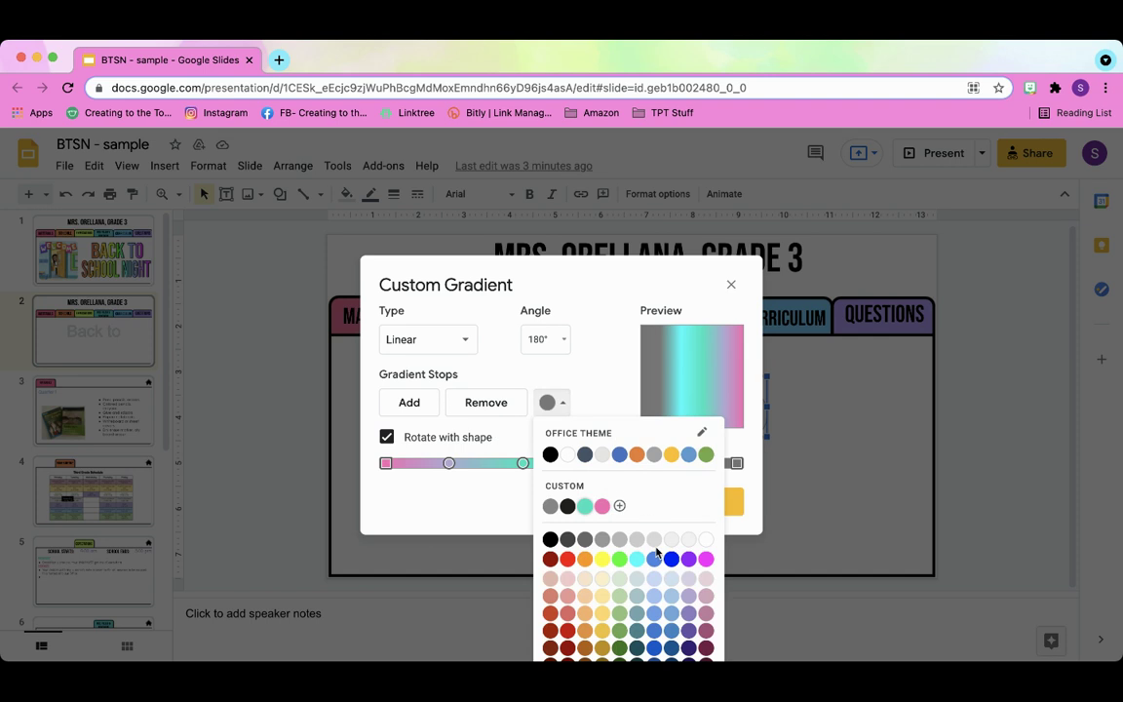
pyautogui.click(601, 596)
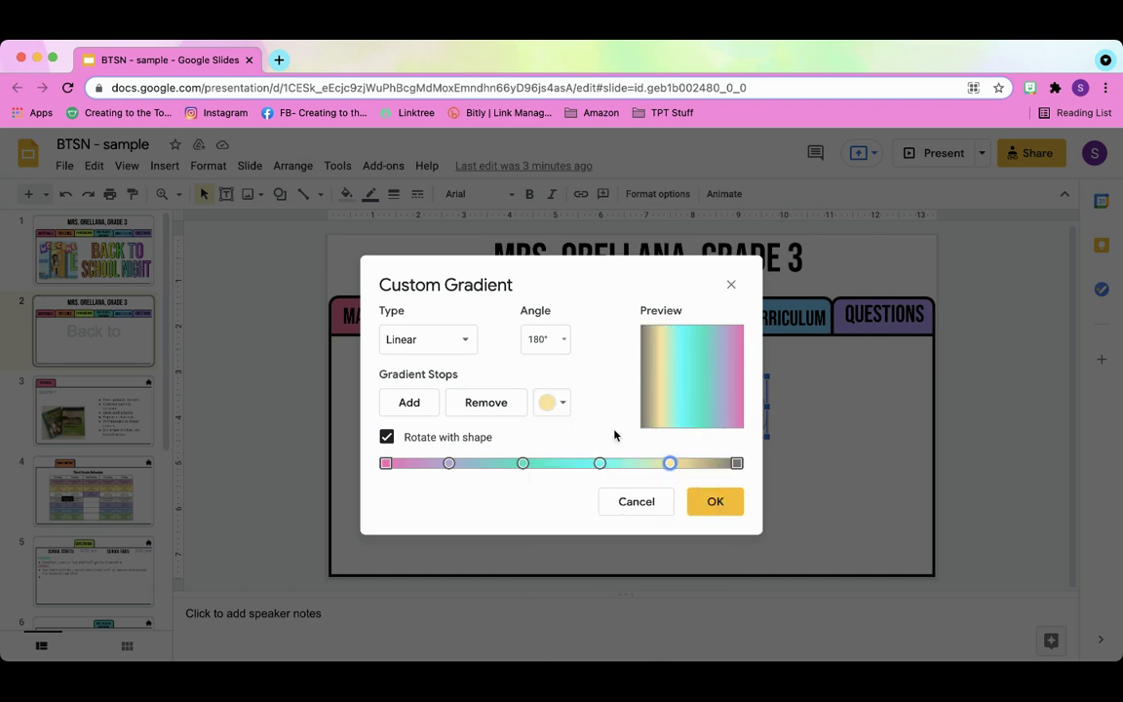
pyautogui.click(560, 403)
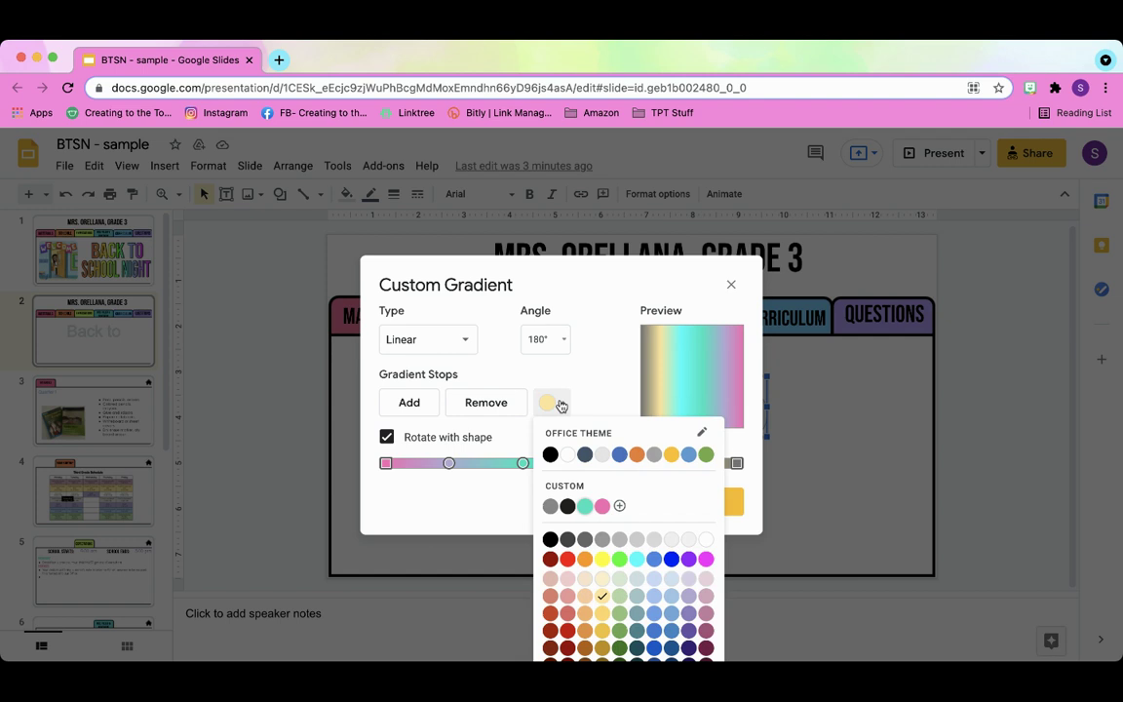
pyautogui.click(602, 558)
# - Make the last stop yellow and apply the rainbow gradient to 'Back to'
pyautogui.click(736, 463)
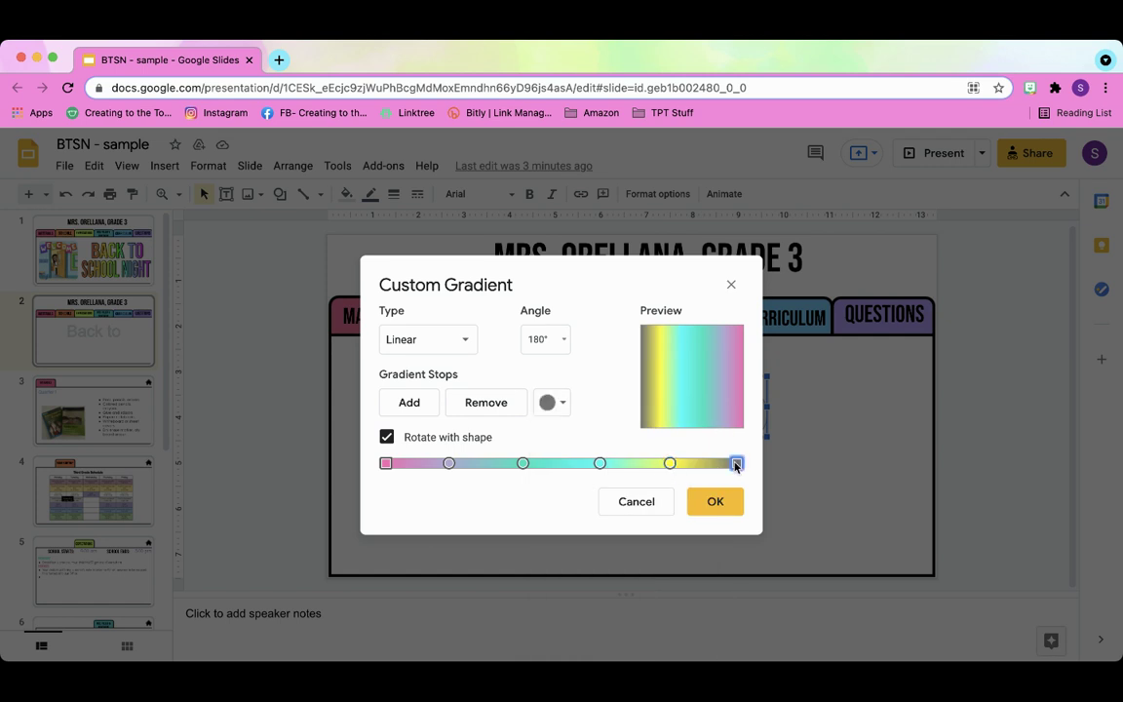
pyautogui.click(553, 403)
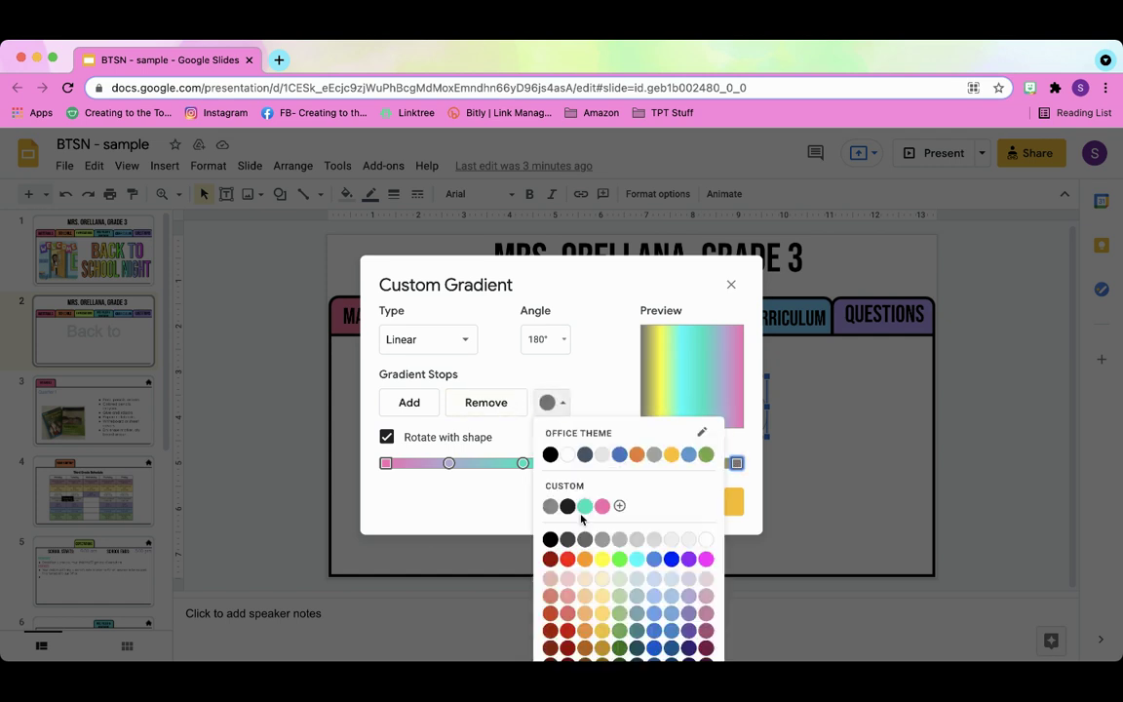
pyautogui.click(672, 455)
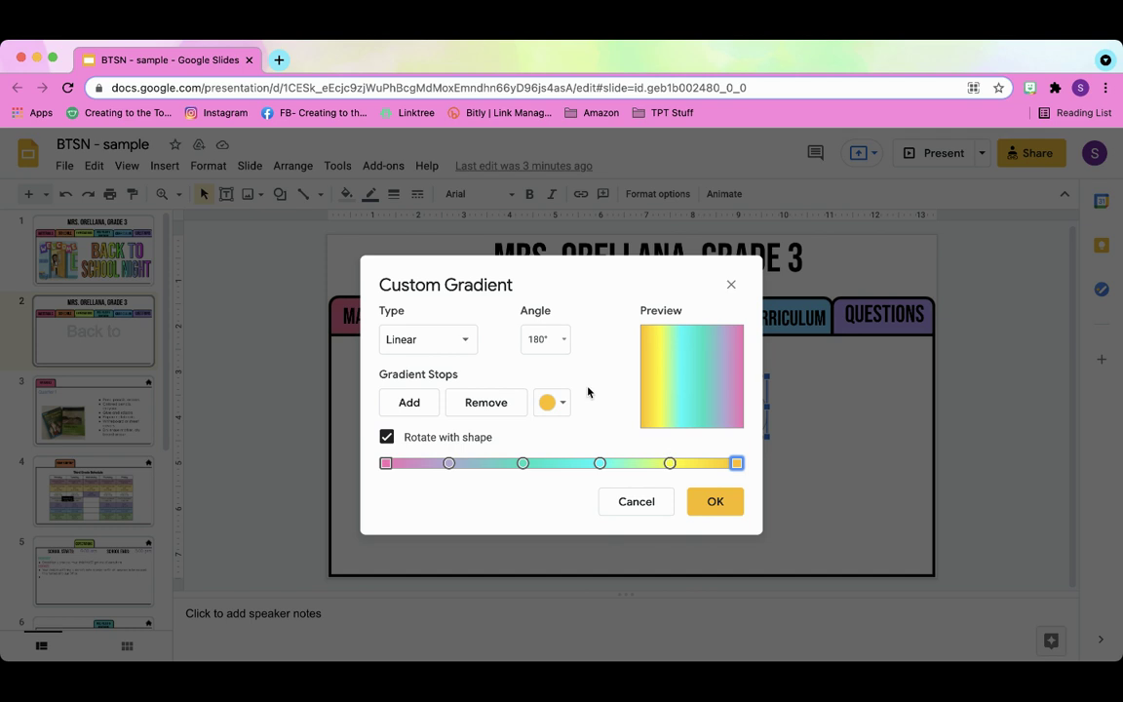
pyautogui.click(714, 503)
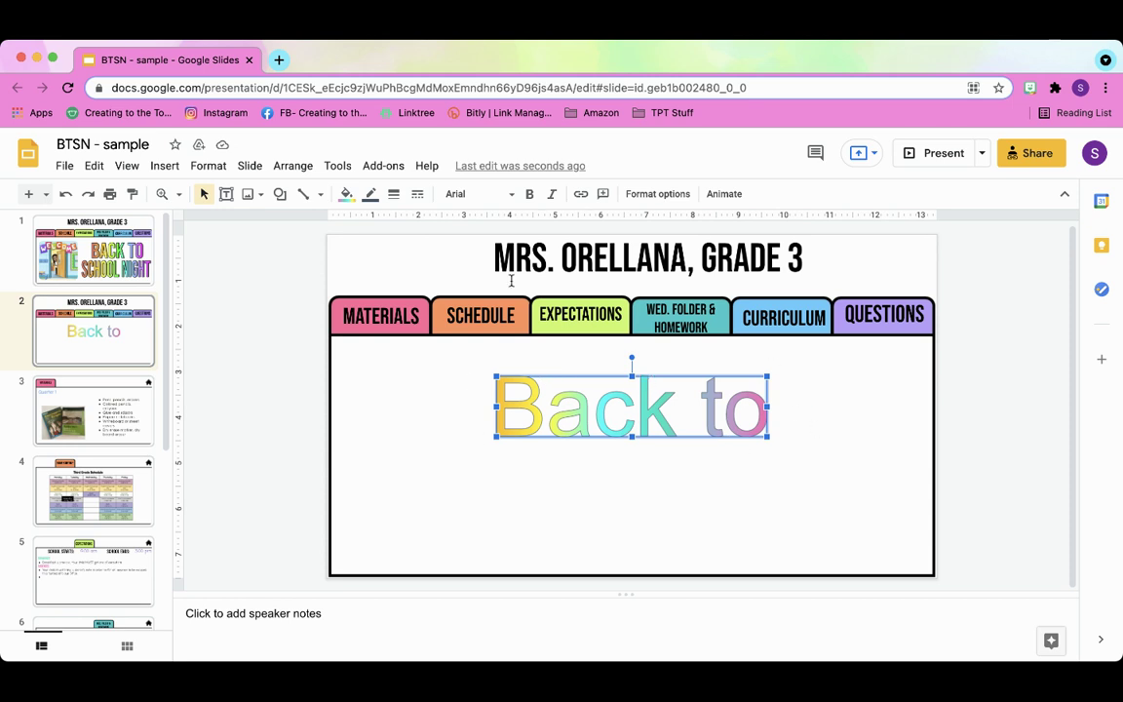
# - Give the 'Back to' letters a black outline 4px thick
pyautogui.click(373, 195)
pyautogui.click(376, 242)
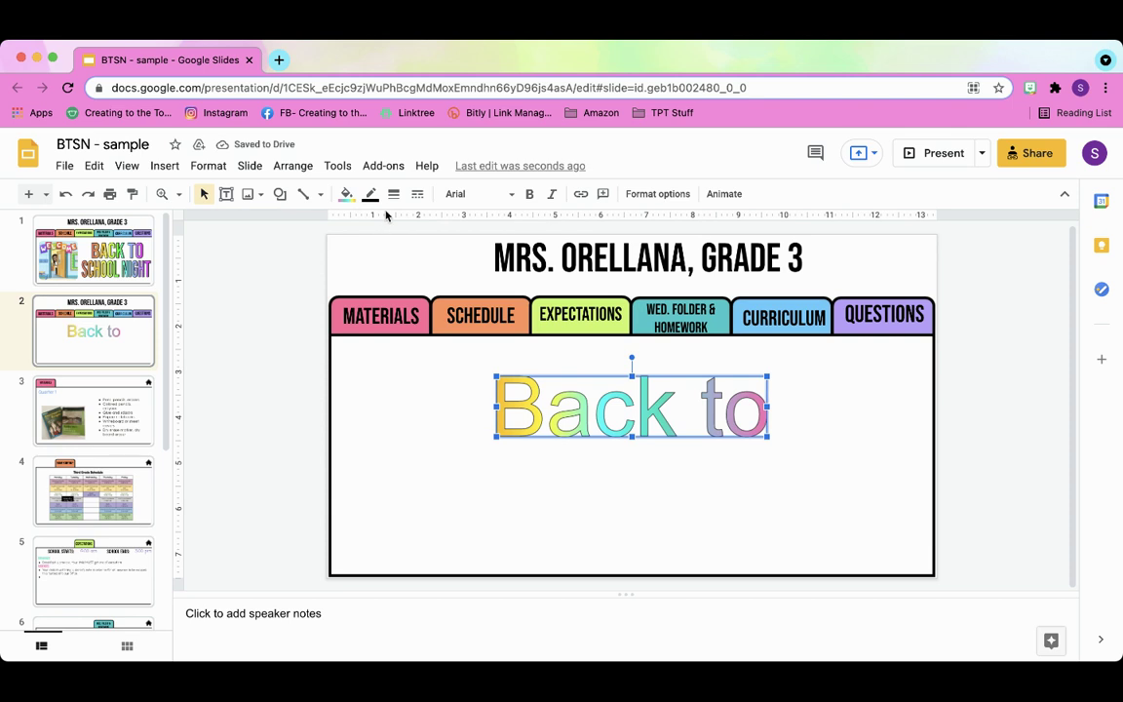
pyautogui.click(394, 195)
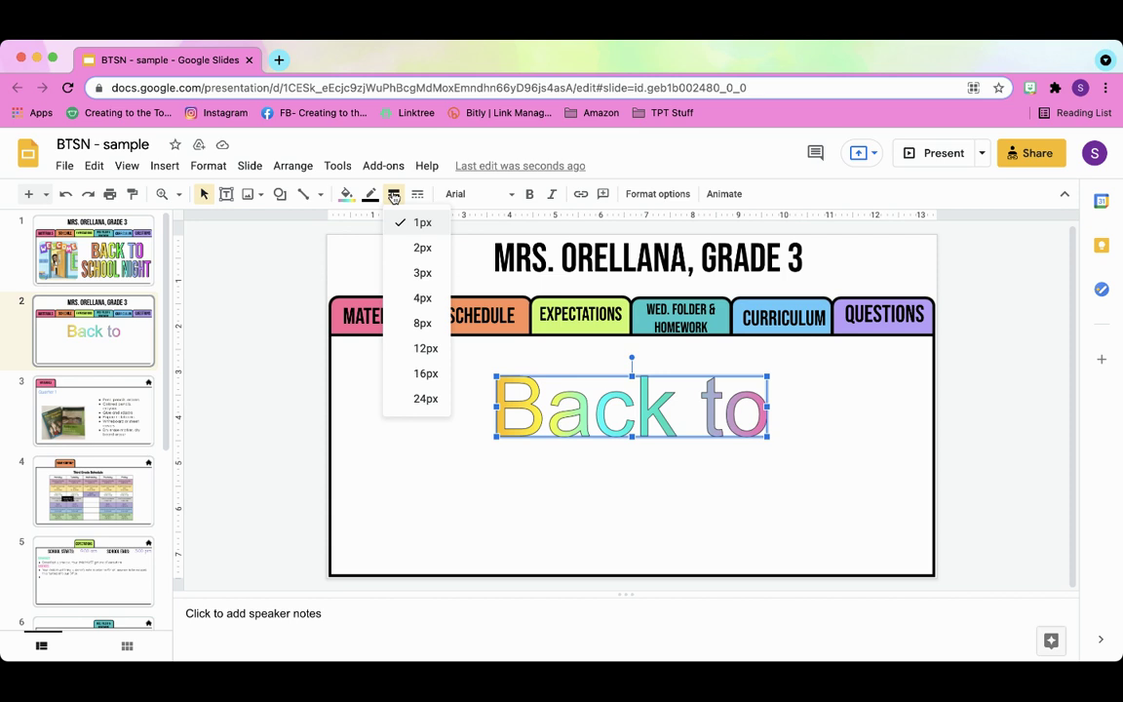
pyautogui.click(419, 297)
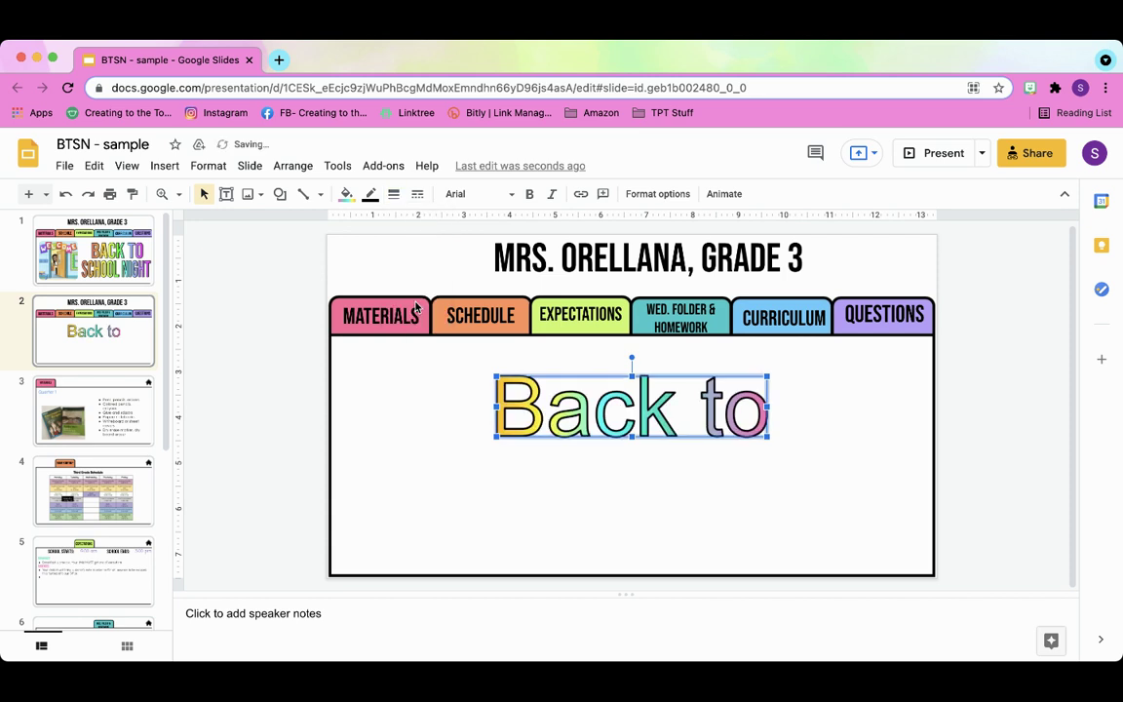
# - Change the word art font to Bebas Neue, after briefly trying McLaren
pyautogui.click(480, 196)
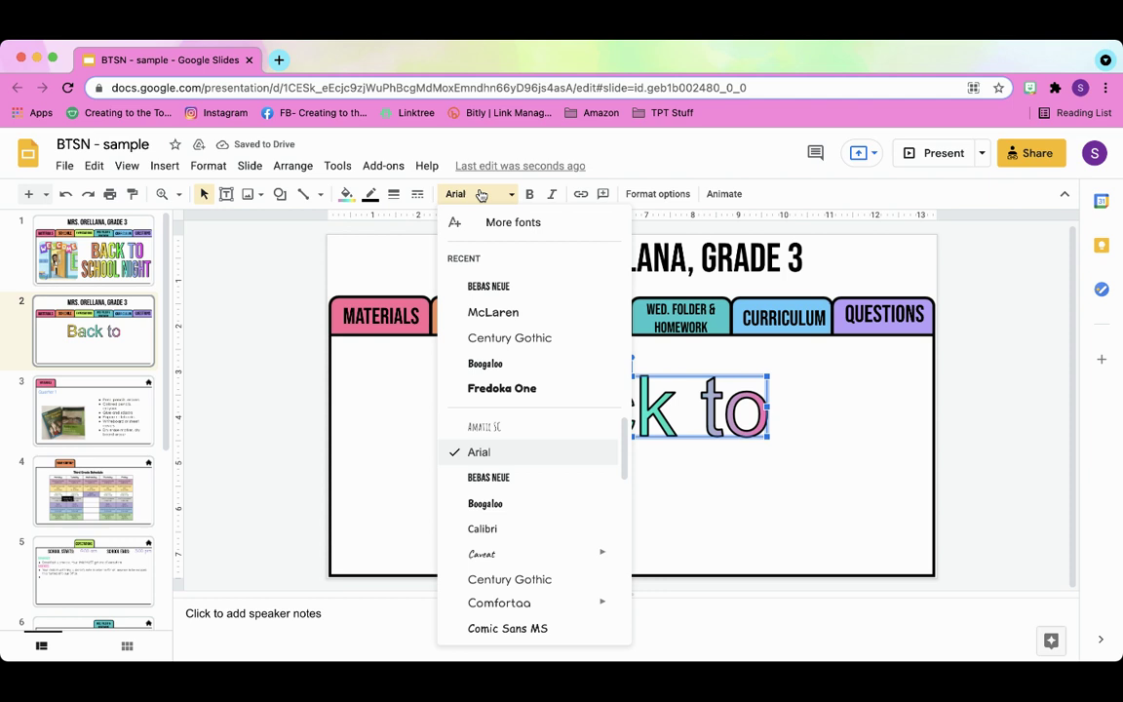
pyautogui.click(492, 313)
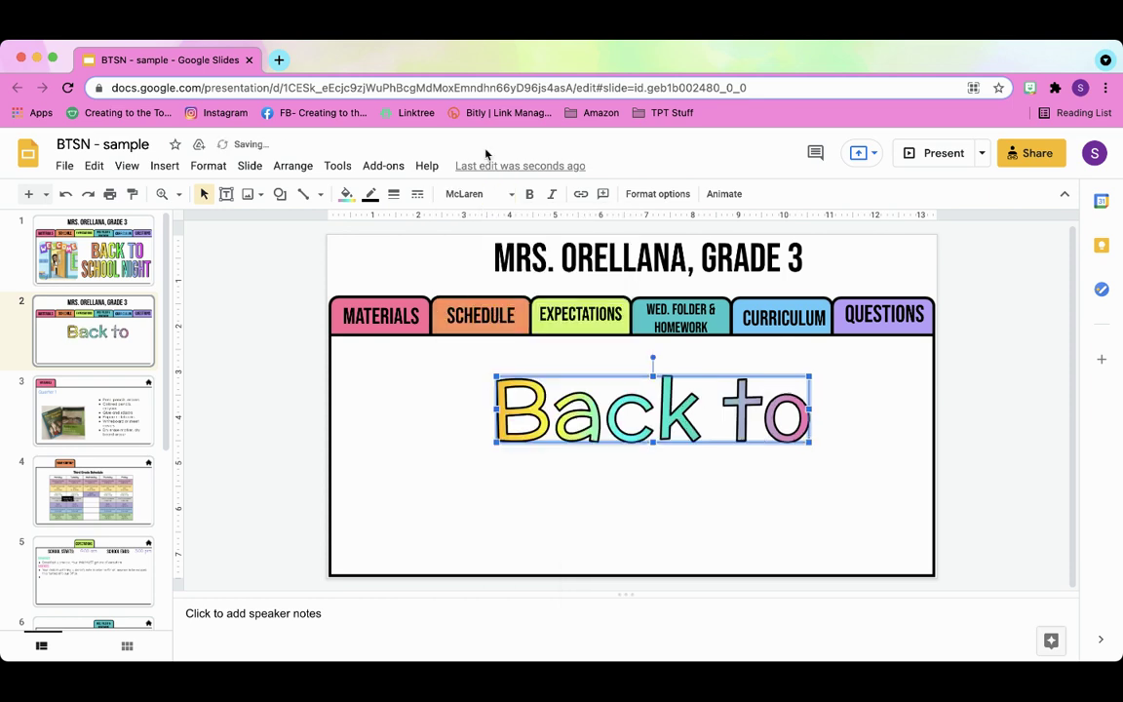
pyautogui.click(477, 194)
pyautogui.click(497, 313)
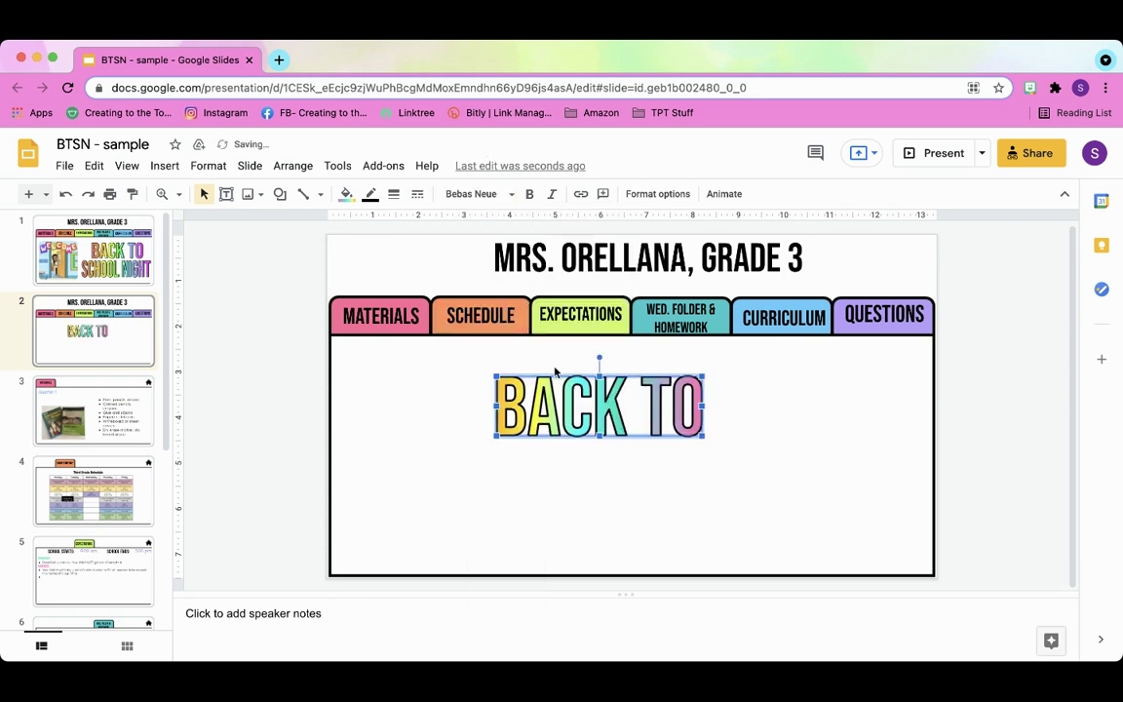
# - Enlarge the BACK TO word art and move it toward the slide's upper right
pyautogui.moveTo(635, 406); pyautogui.dragTo(797, 397)
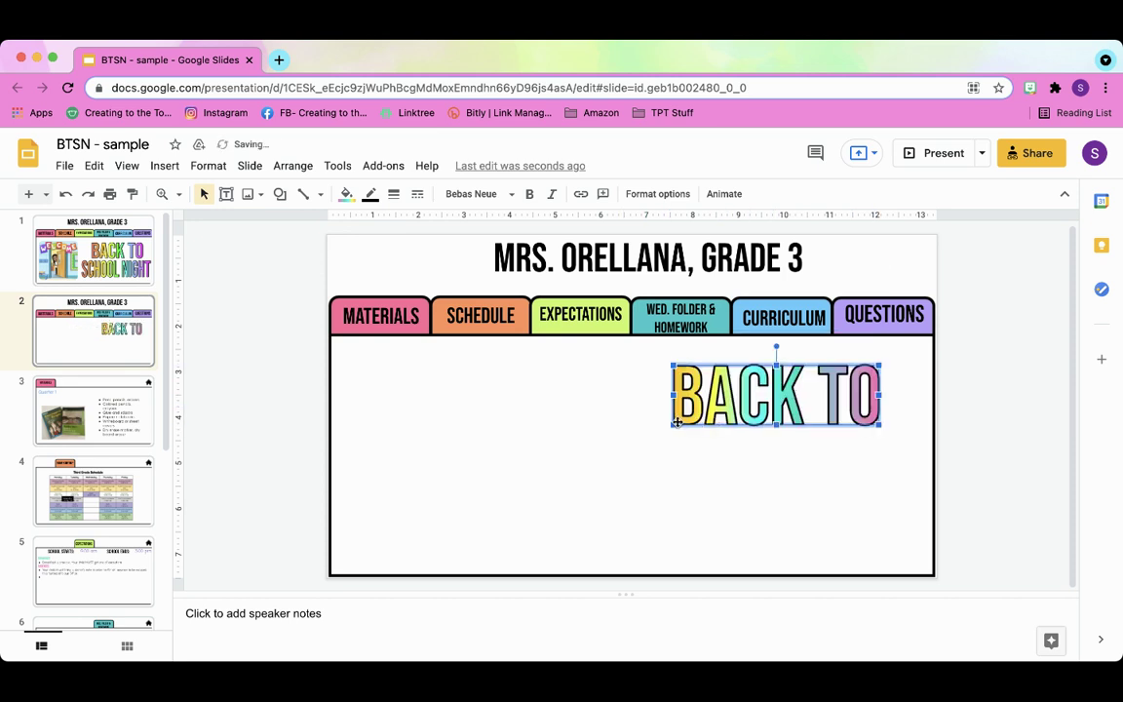
pyautogui.moveTo(672, 425); pyautogui.dragTo(612, 454)
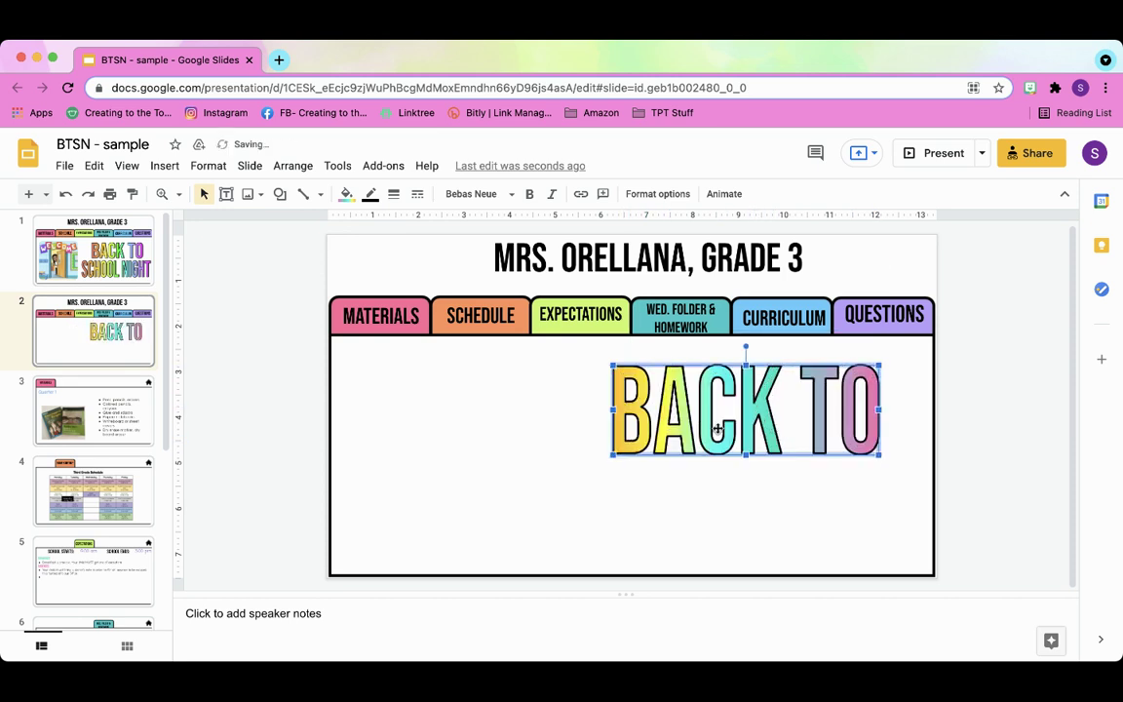
pyautogui.moveTo(610, 363); pyautogui.dragTo(614, 388)
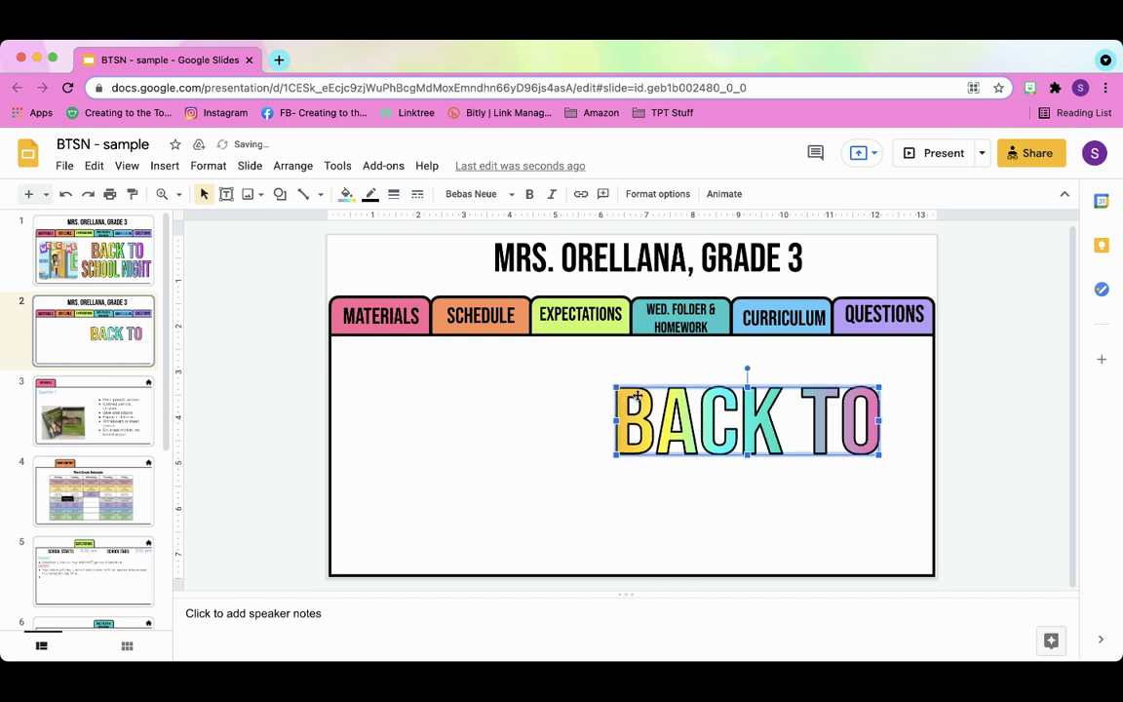
pyautogui.moveTo(705, 428); pyautogui.dragTo(738, 394)
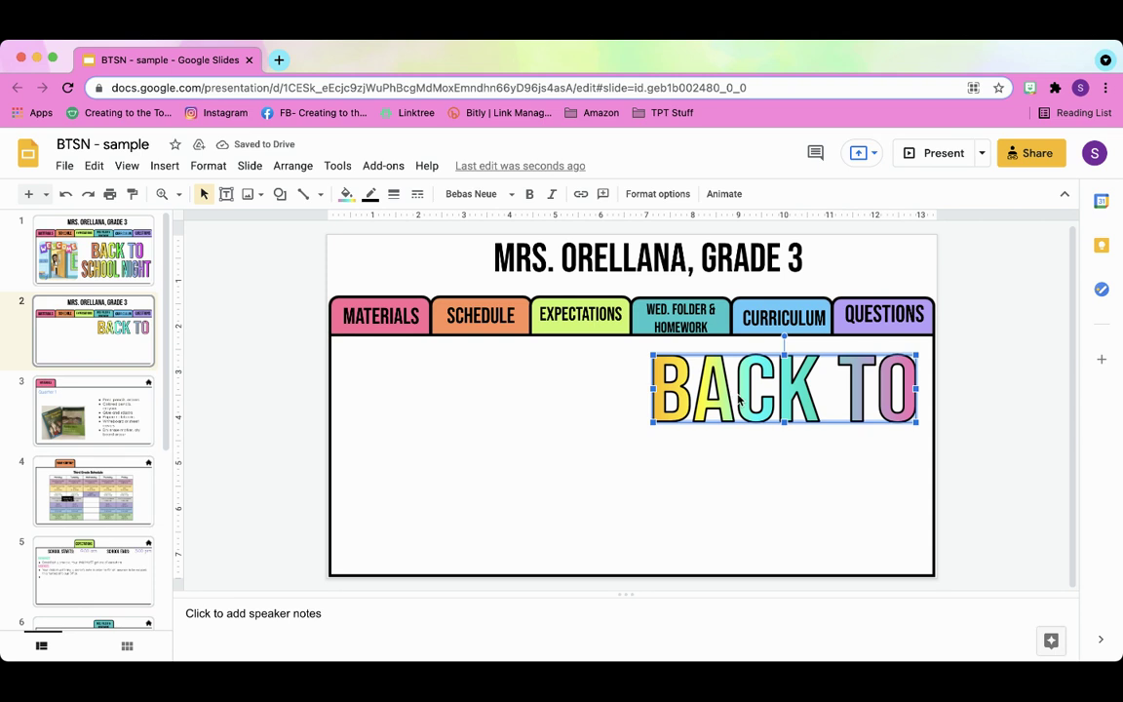
# - Duplicate the BACK TO word art below itself and change the copy to SCHOOL NIGHT
pyautogui.rightClick(738, 395)
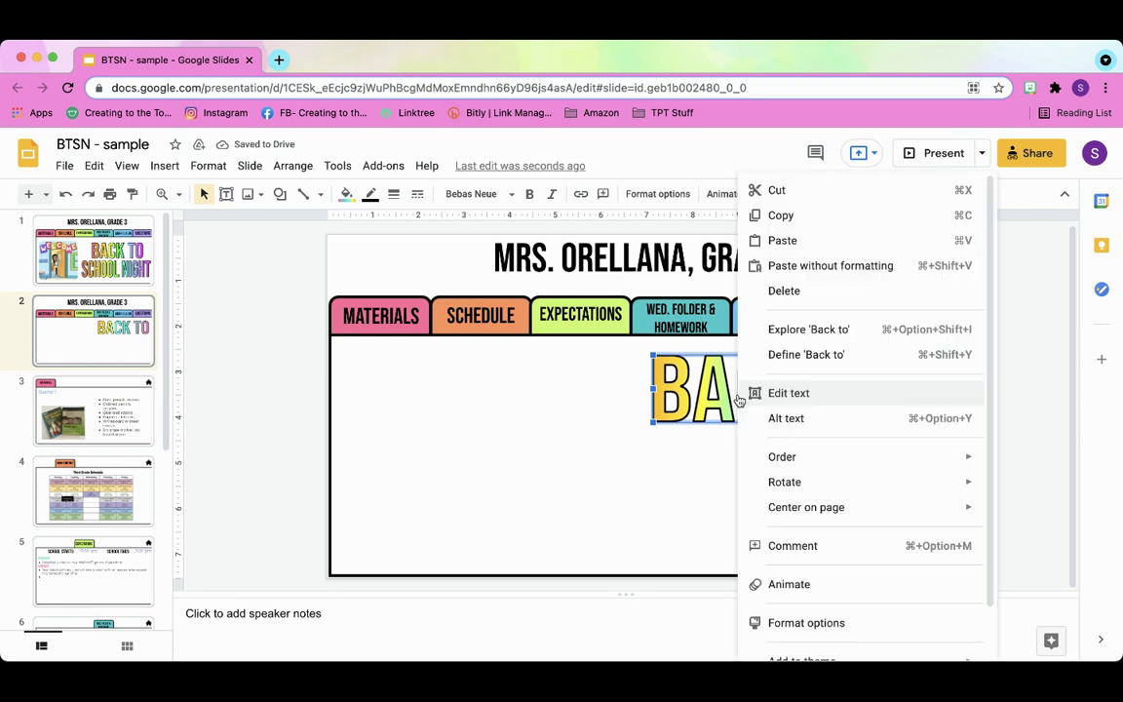
pyautogui.click(797, 216)
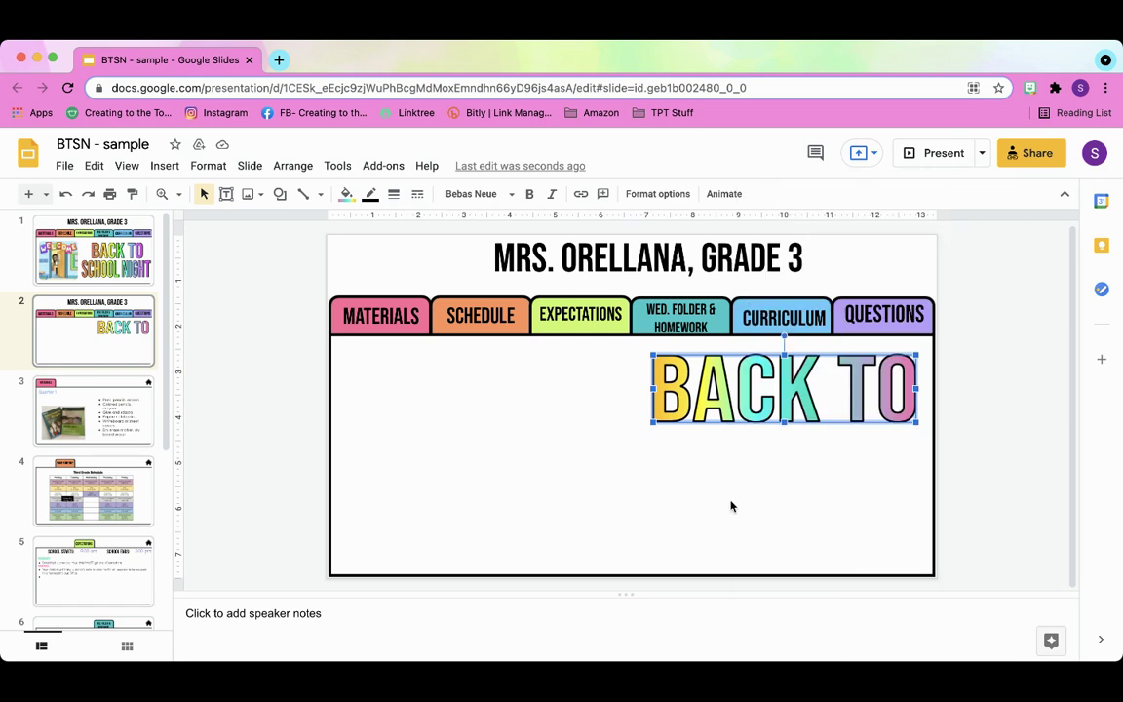
pyautogui.press('cmd+v')
pyautogui.moveTo(751, 410); pyautogui.dragTo(757, 498)
pyautogui.doubleClick(756, 498)
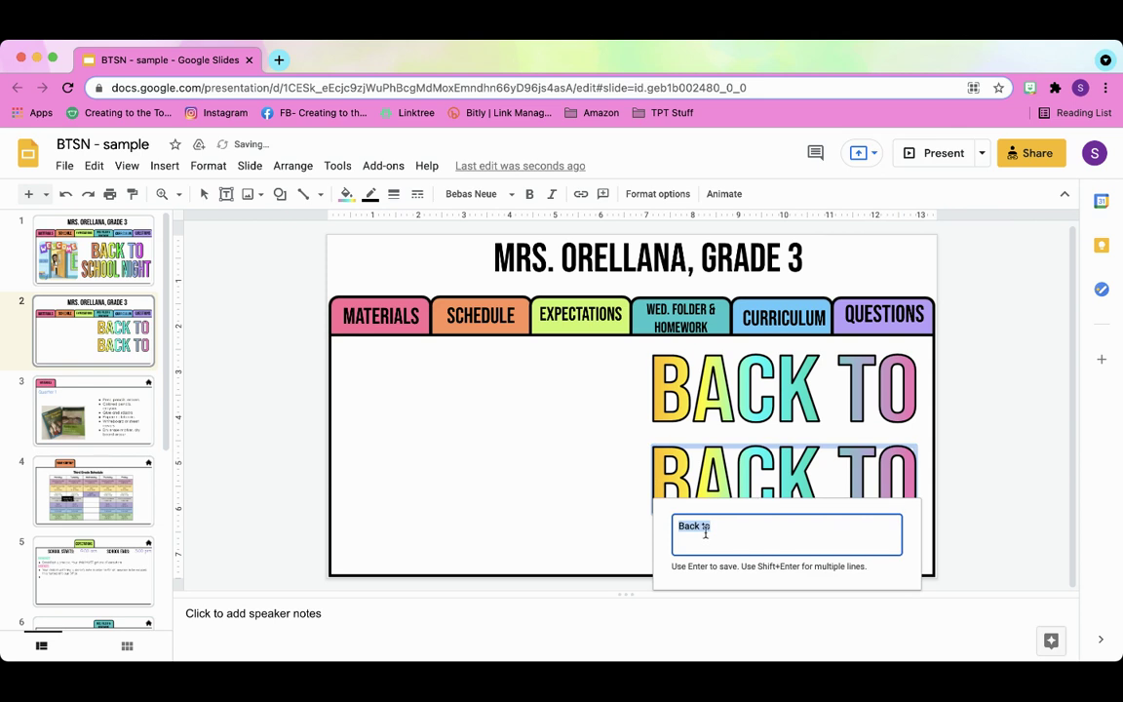
pyautogui.write('scho')
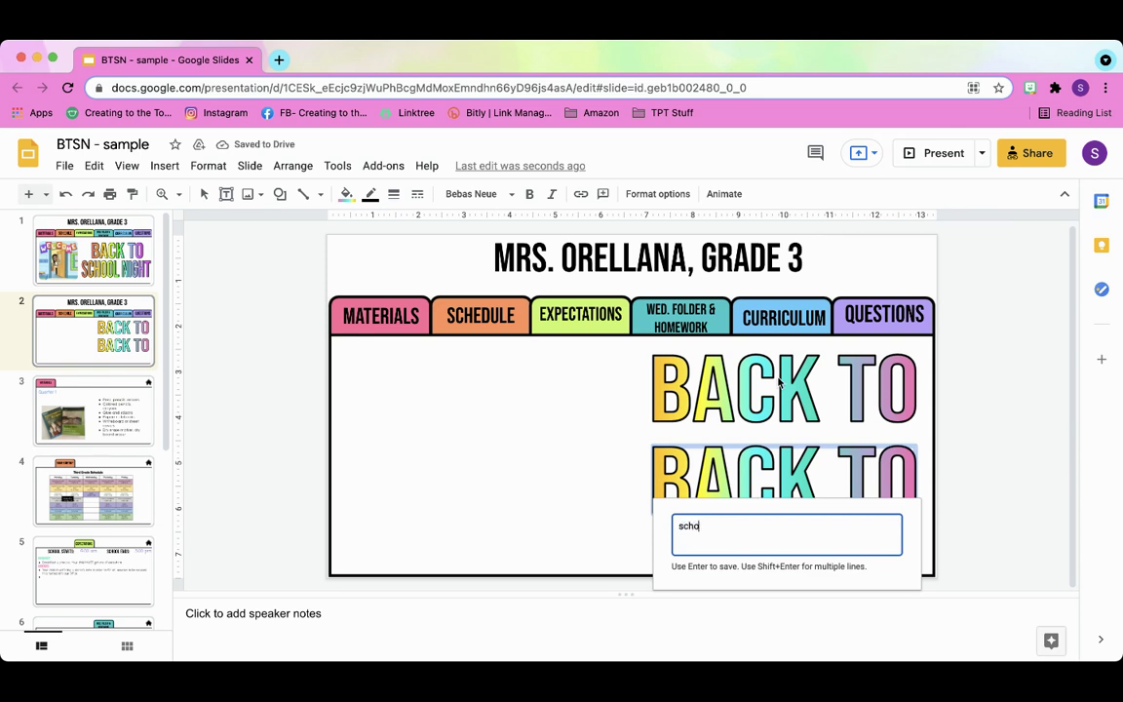
pyautogui.write('ol night')
pyautogui.press('Return')
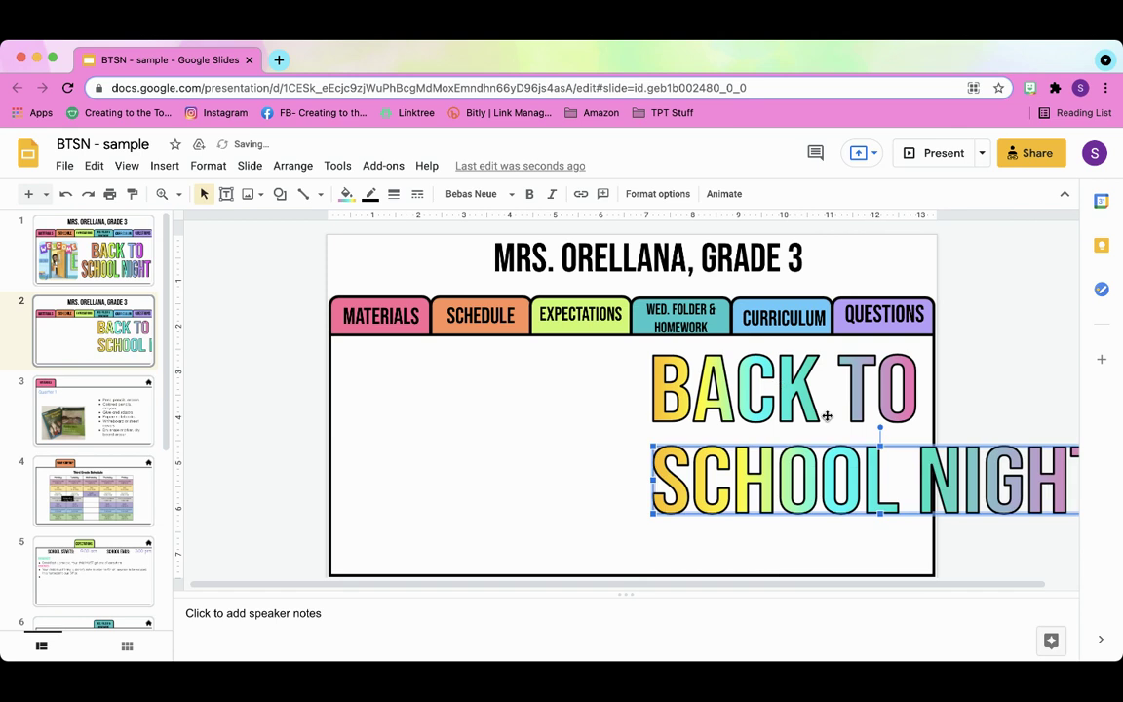
# - Resize and align SCHOOL NIGHT beneath BACK TO, then view slide 1
pyautogui.moveTo(748, 451); pyautogui.dragTo(629, 504)
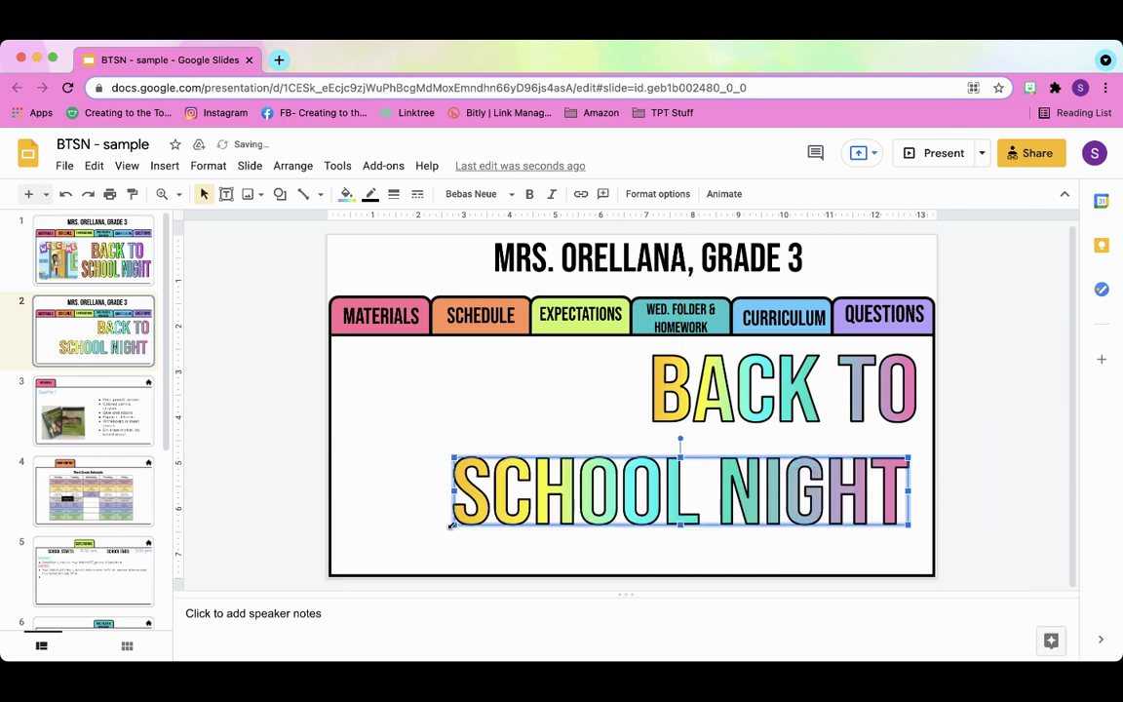
pyautogui.moveTo(451, 526); pyautogui.dragTo(634, 522)
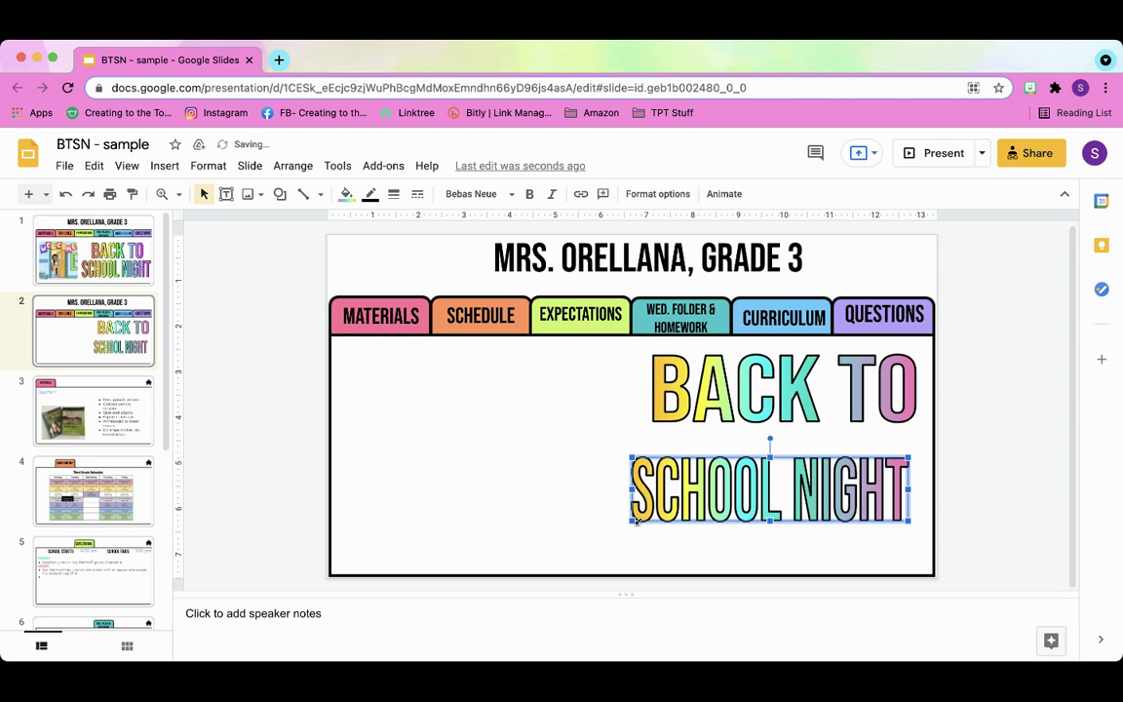
pyautogui.moveTo(631, 458); pyautogui.dragTo(614, 453)
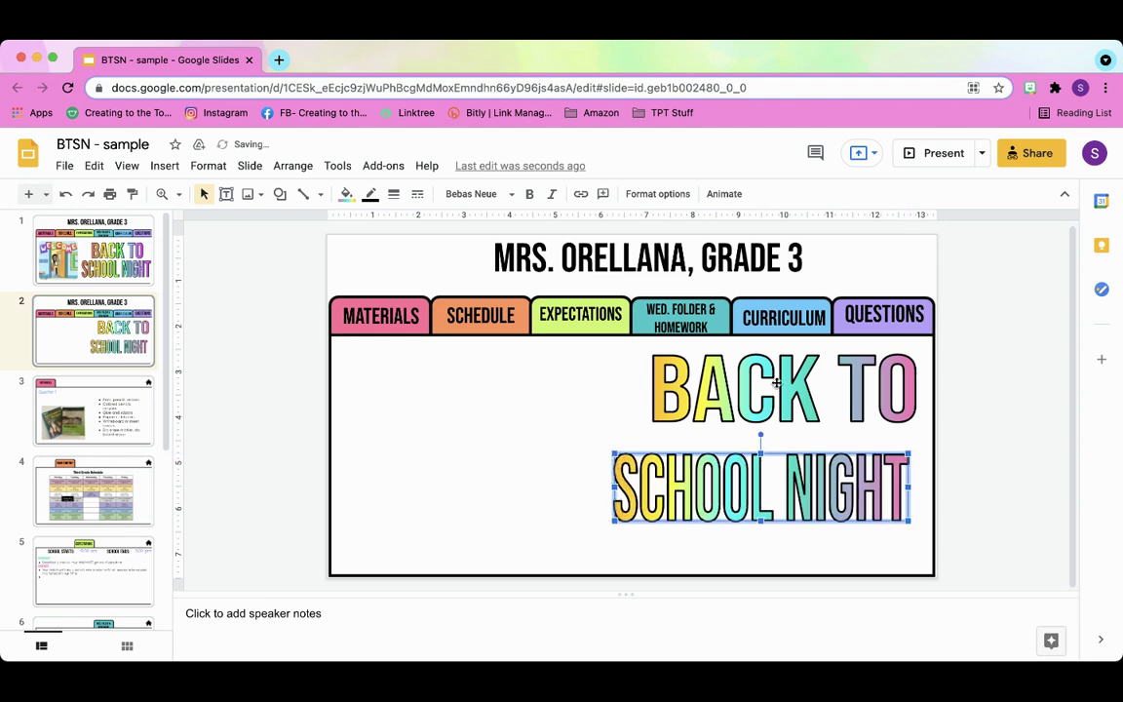
pyautogui.moveTo(776, 384)
pyautogui.mouseDown()
pyautogui.moveTo(767, 398)
pyautogui.moveTo(759, 391)
pyautogui.mouseUp()
pyautogui.click(986, 432)
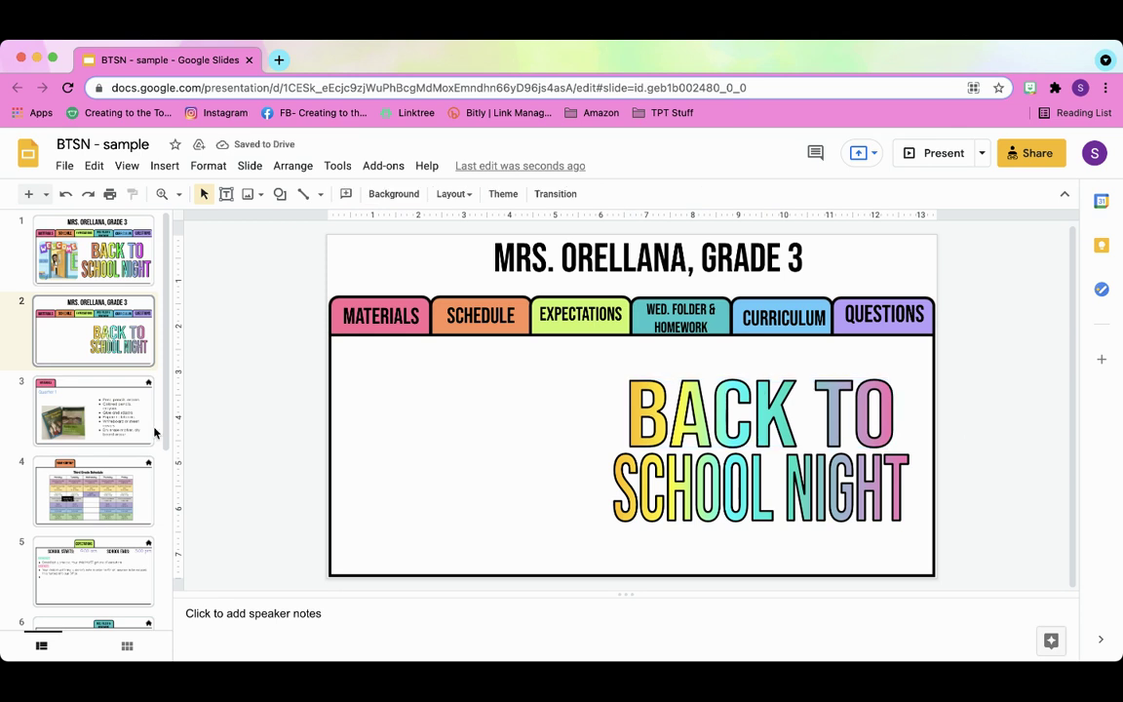
pyautogui.click(110, 271)
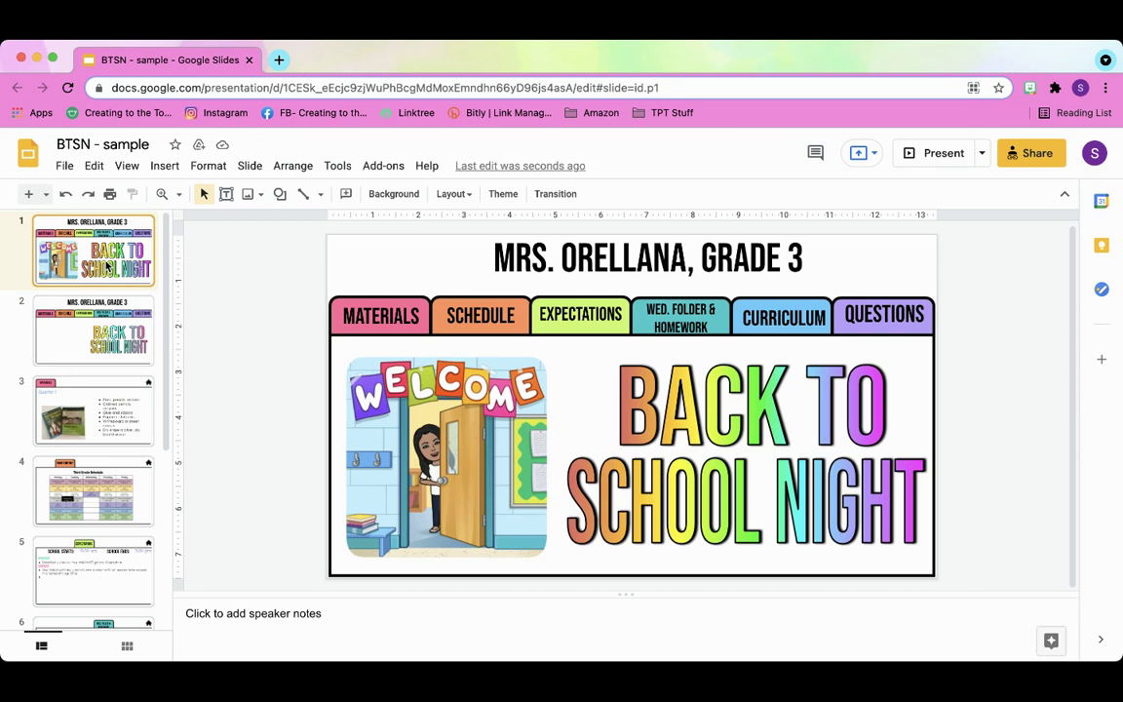